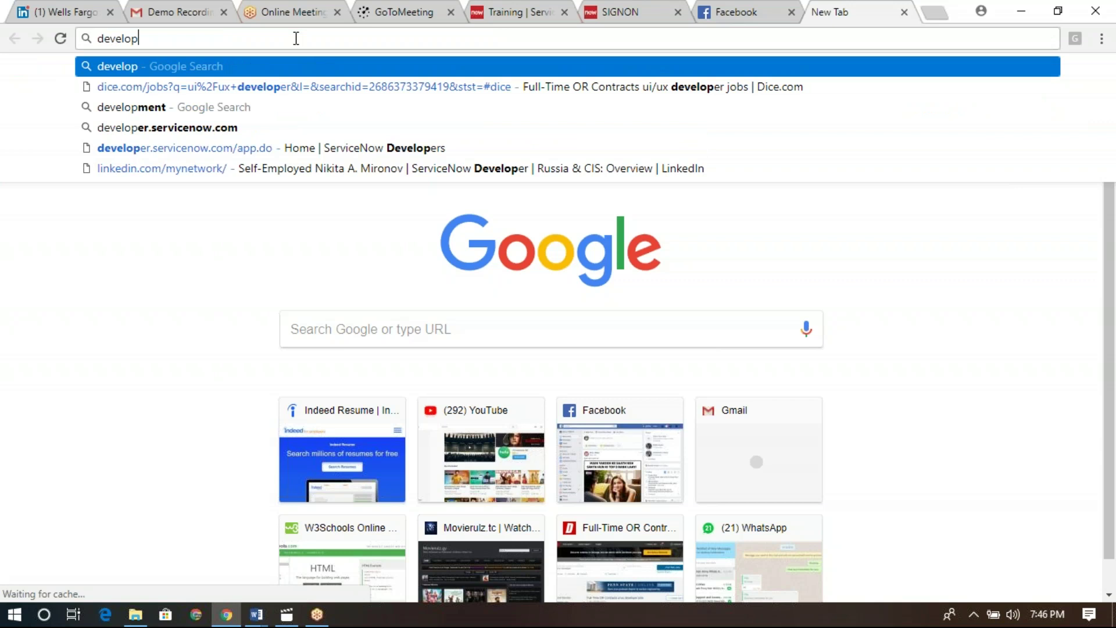
Find developer.servicenow.com through a web search and open the ServiceNow Developers home page
text(er.serv)
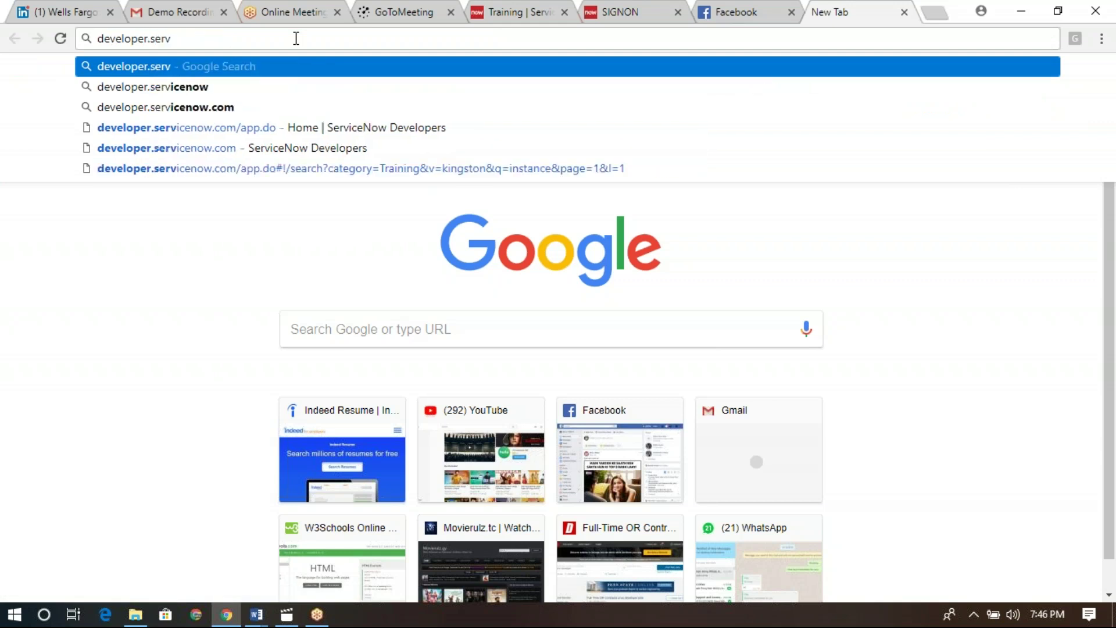
key(Down)
text(.com)
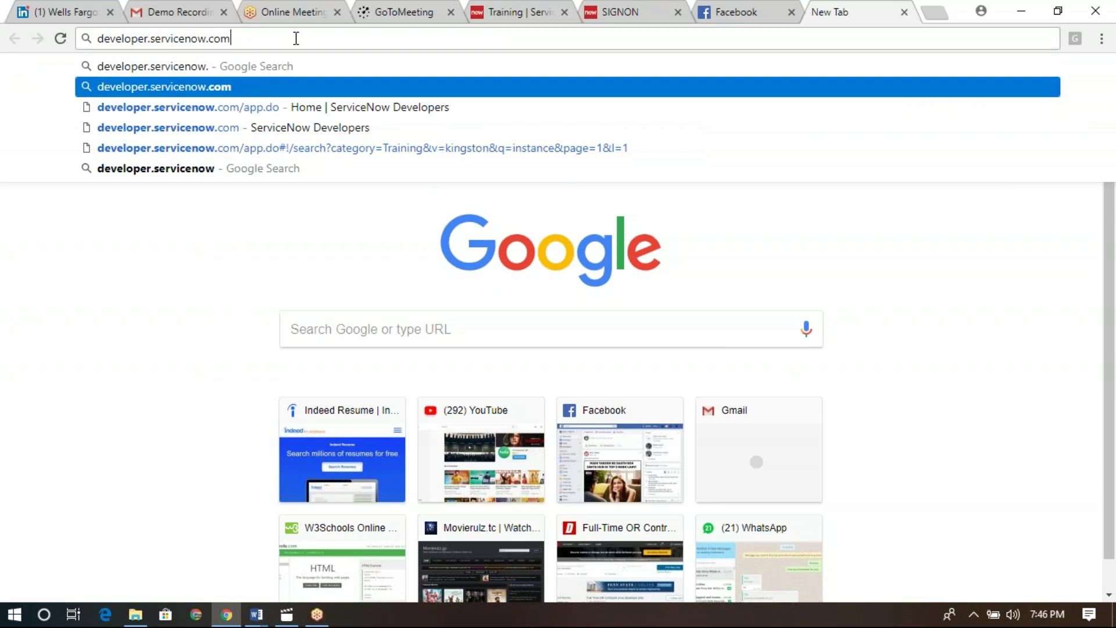
key(Return)
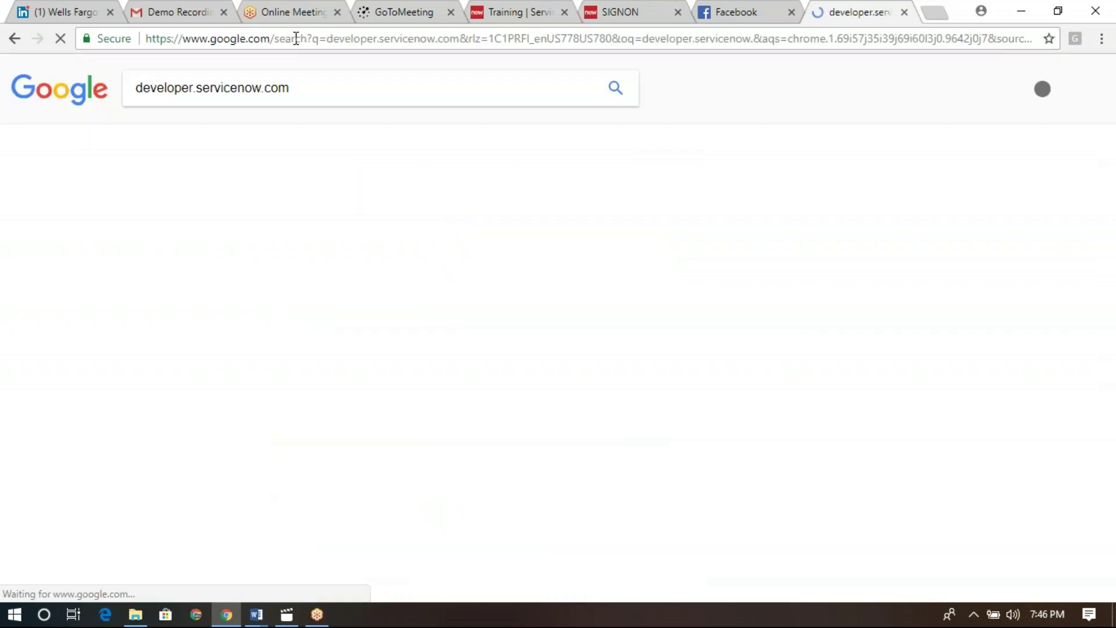
click(183, 206)
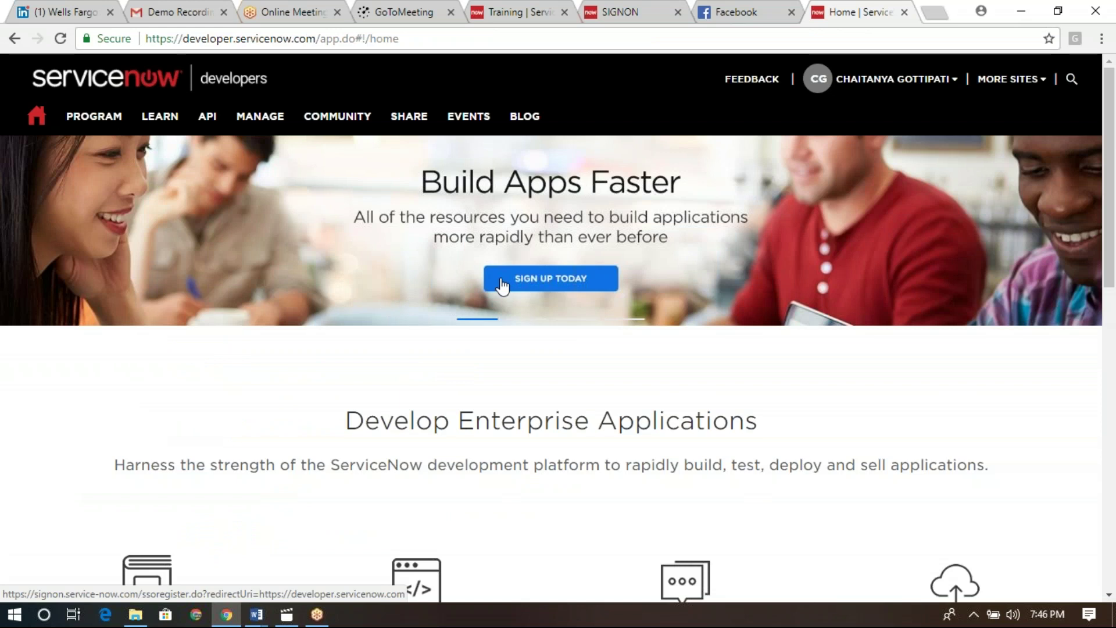
Open the ServiceNow registration form from the free developer instance sign-up offer on the home page
scroll(500, 285, down, 1)
scroll(503, 286, down, 5)
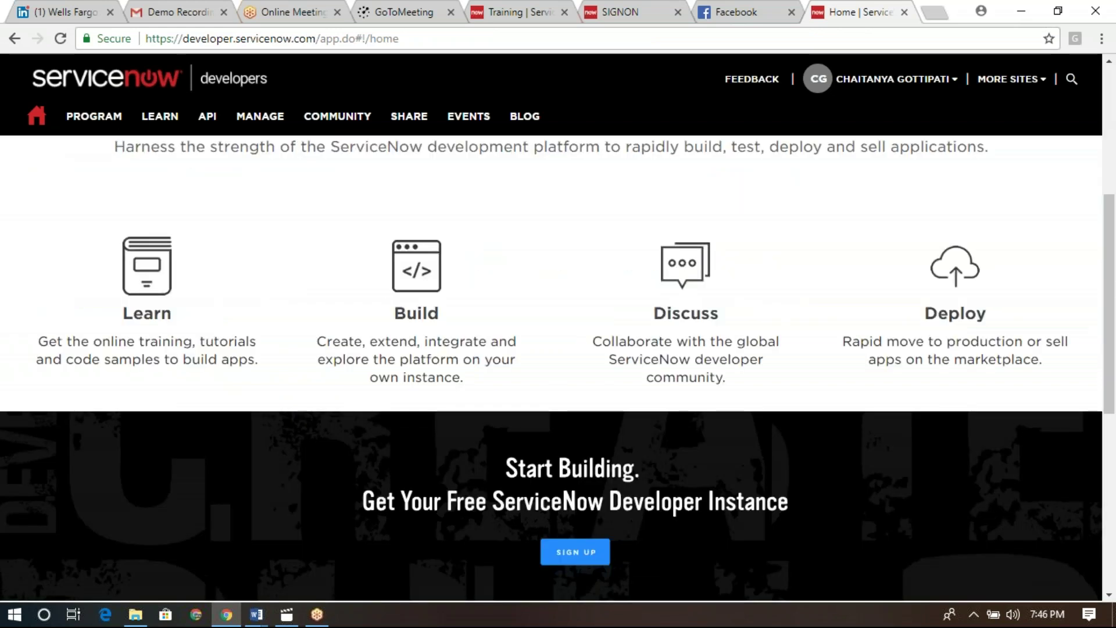
scroll(557, 371, down, 1)
scroll(574, 416, down, 2)
click(575, 416)
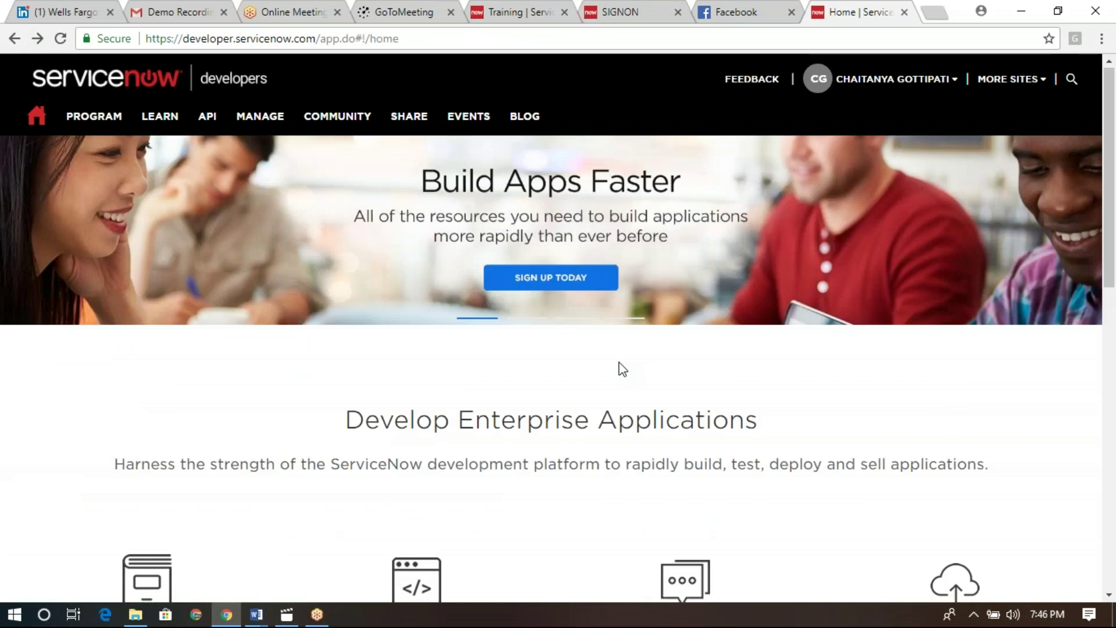
scroll(623, 369, down, 7)
click(574, 474)
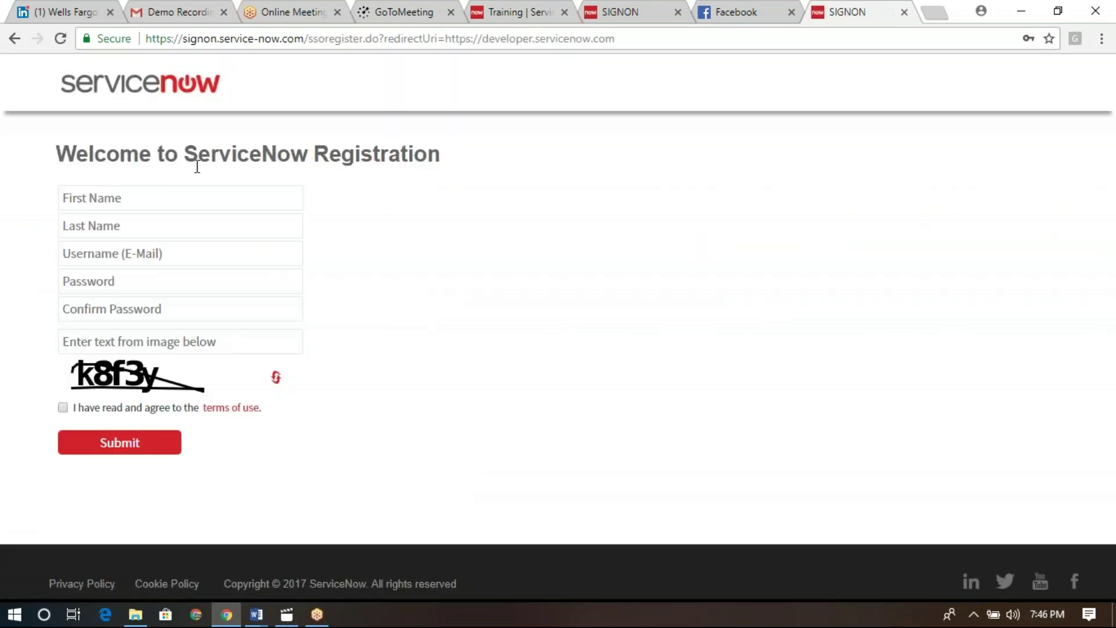
Fill in the registrant's first name, last name and e-mail username from the saved suggestions in the registration form
click(196, 197)
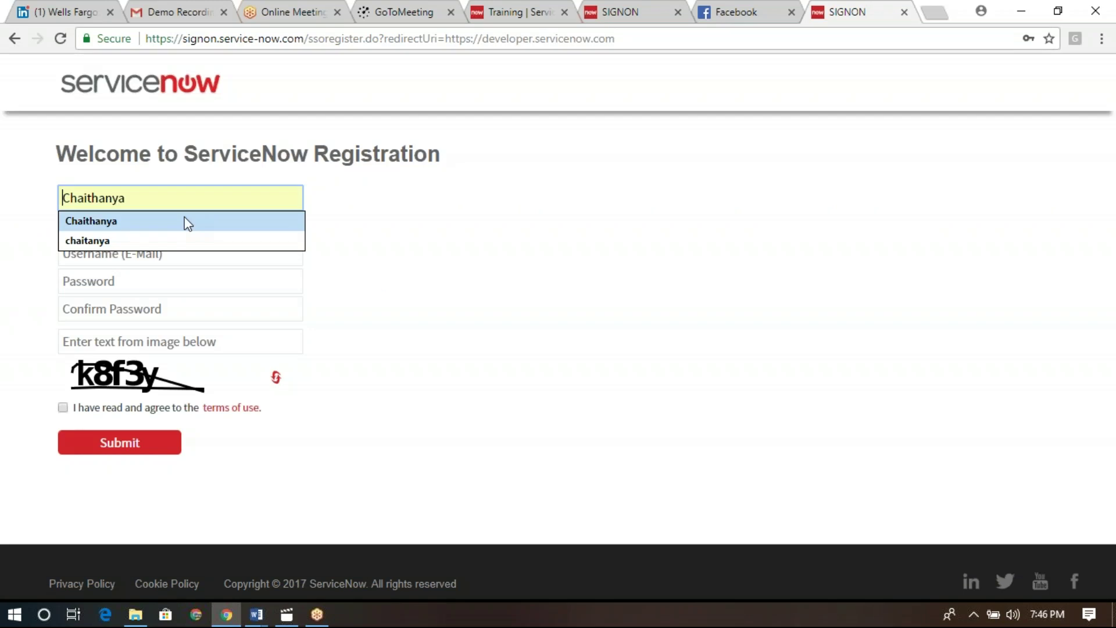
click(188, 224)
click(174, 226)
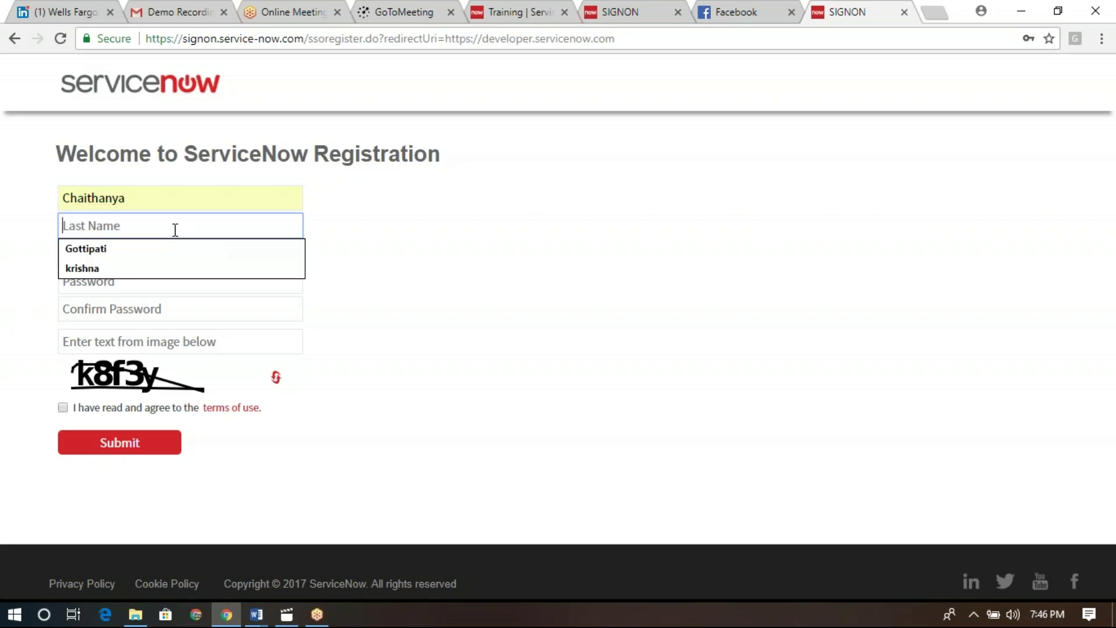
click(168, 248)
click(167, 256)
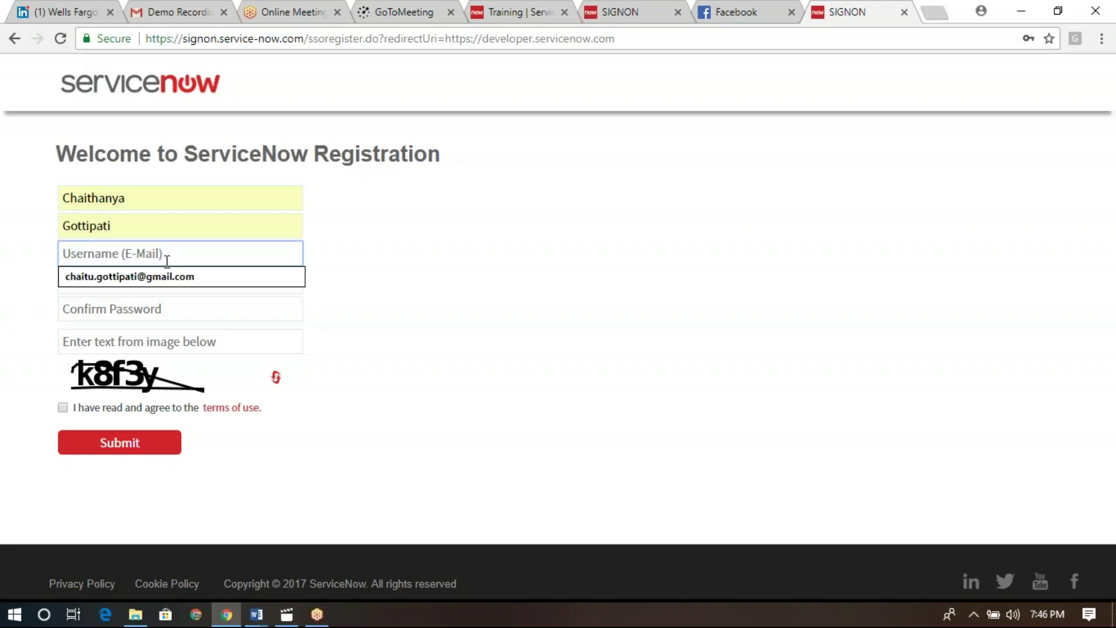
click(168, 277)
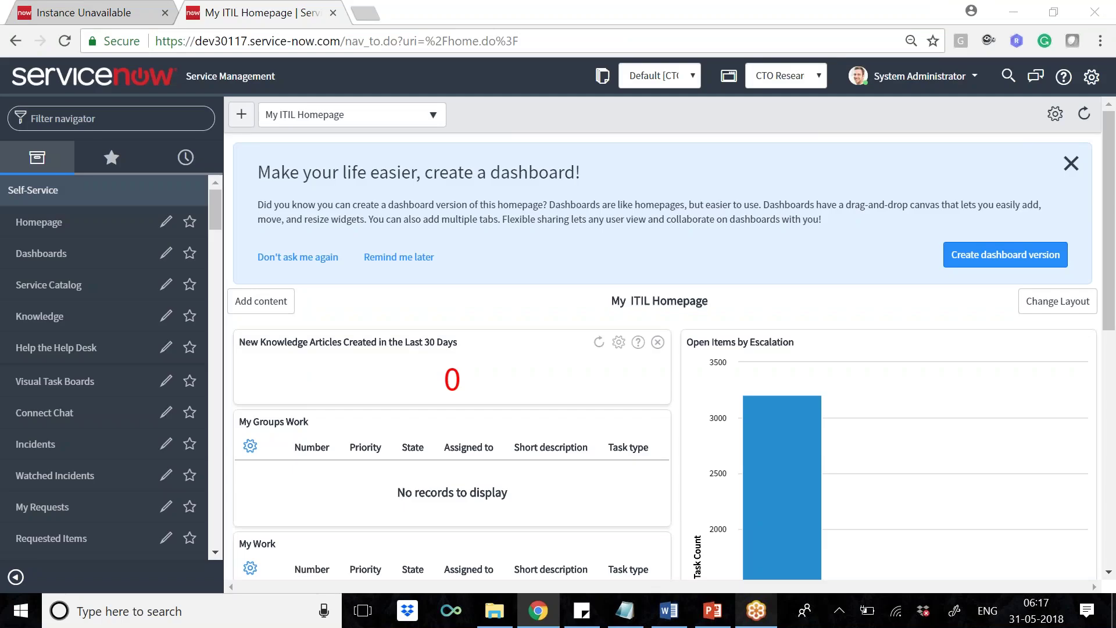
Filter the dev30117 instance's navigator by "incident" and open the list of open incidents
click(101, 12)
click(233, 8)
click(129, 116)
text(inci)
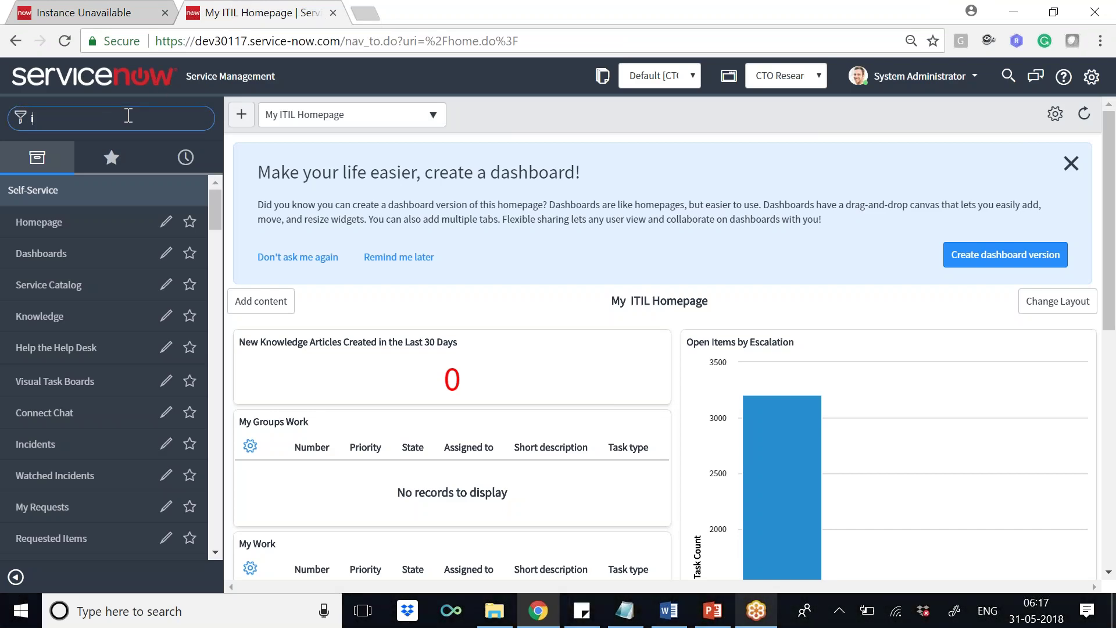
text(dent)
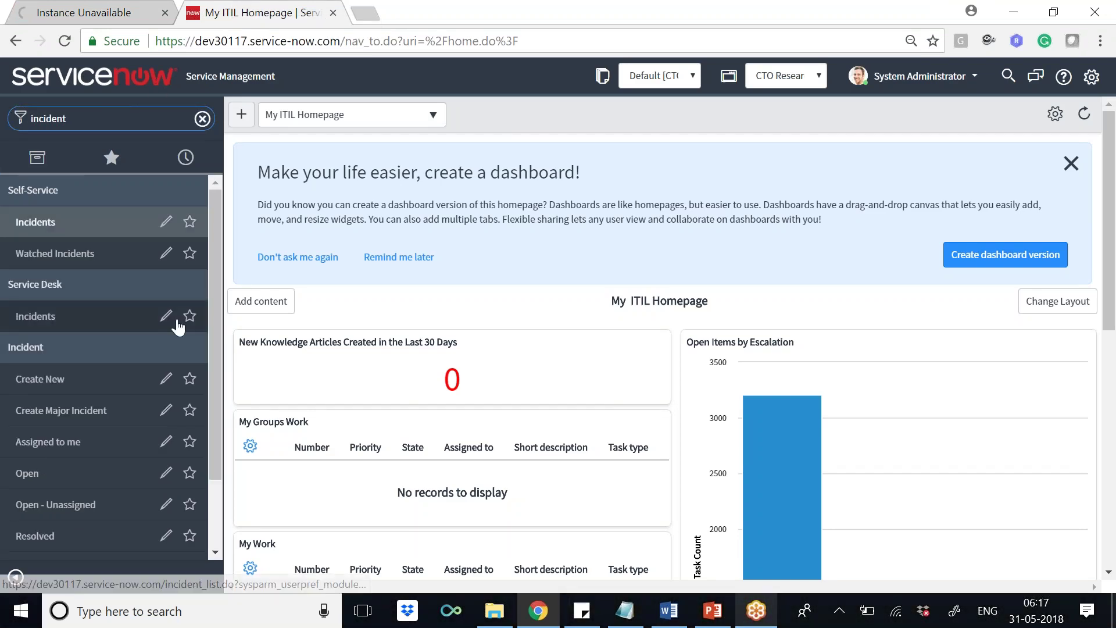
click(65, 478)
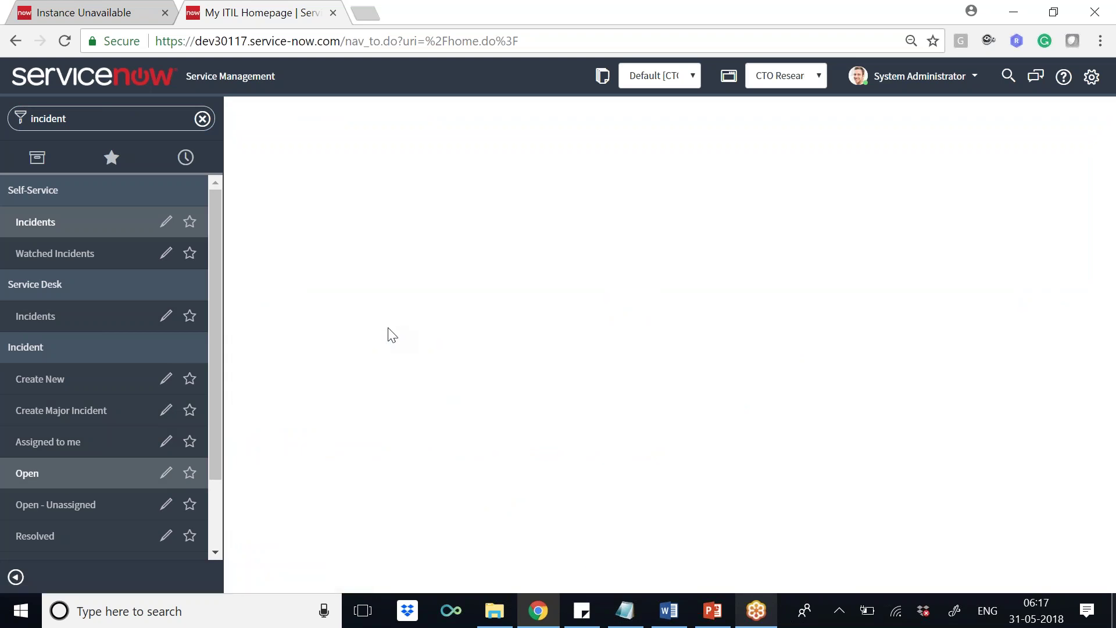
Switch the current application scope to Global
click(790, 78)
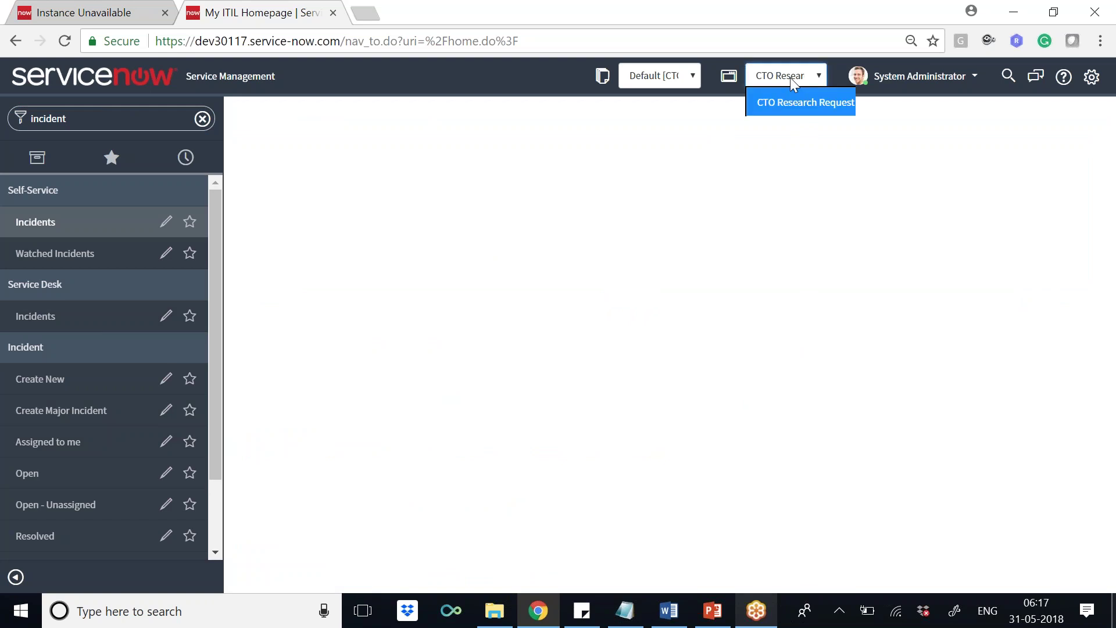
click(790, 78)
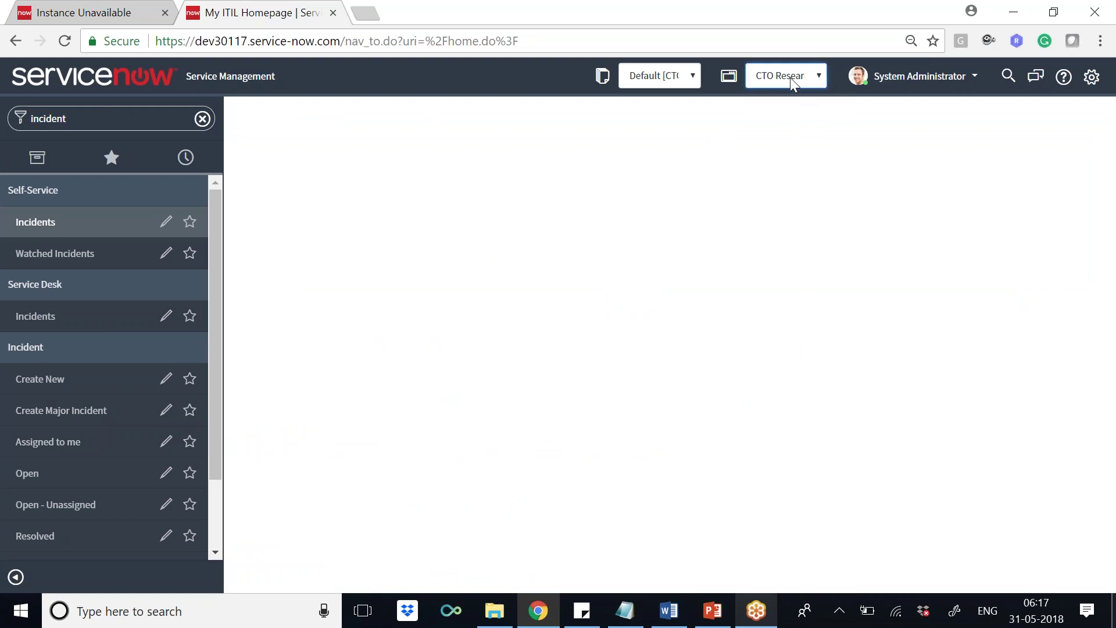
text(glo)
click(790, 78)
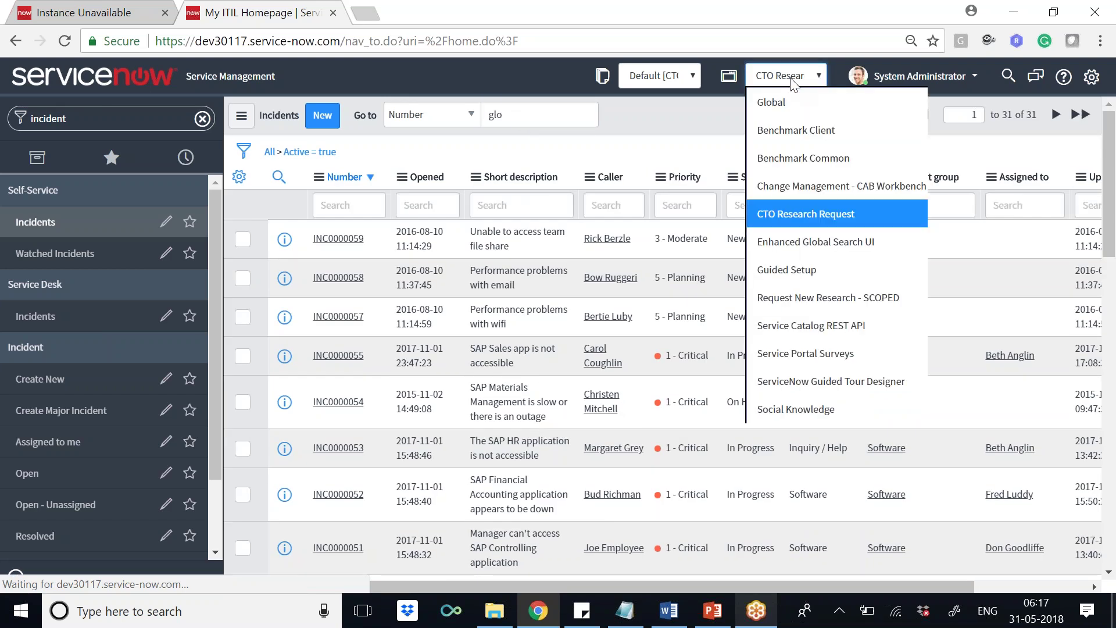
click(772, 96)
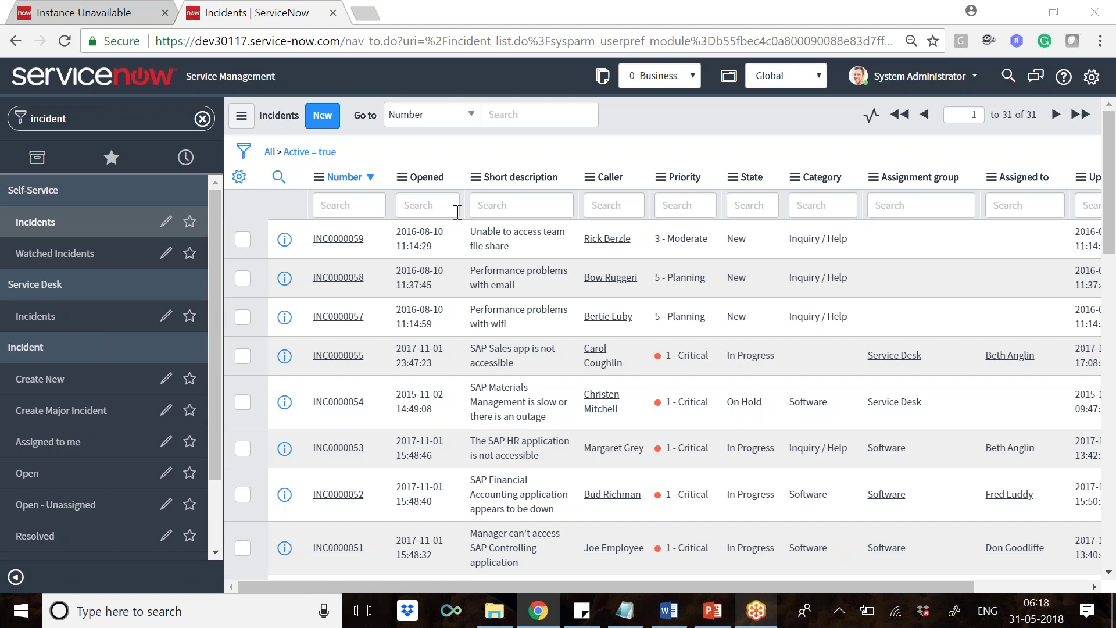
Open the record of incident INC0000059 from the incident list
click(334, 239)
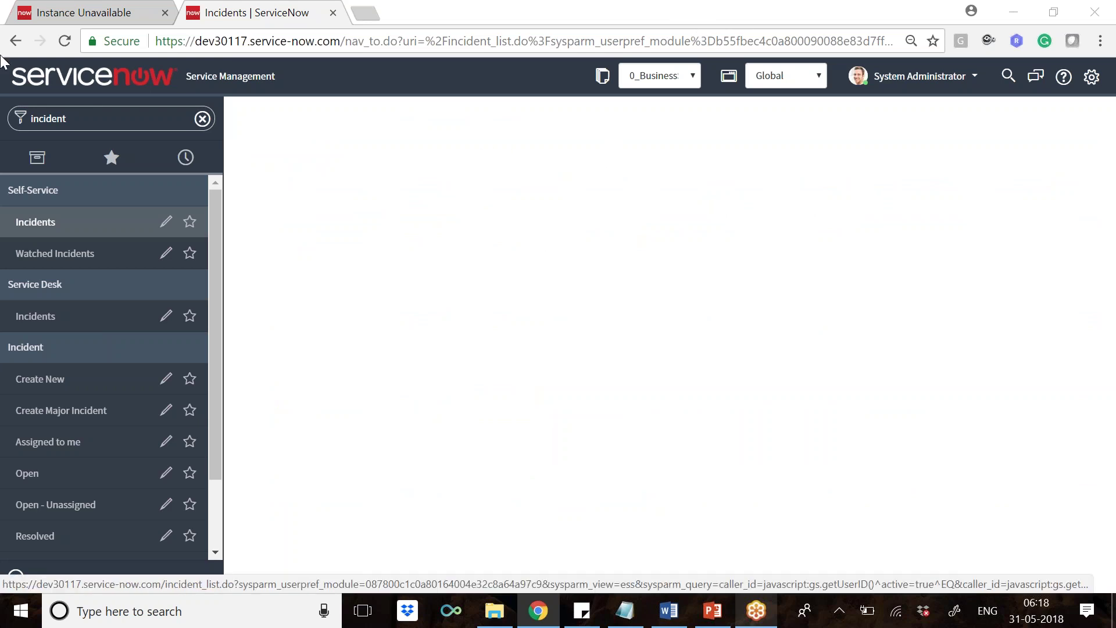
click(27, 8)
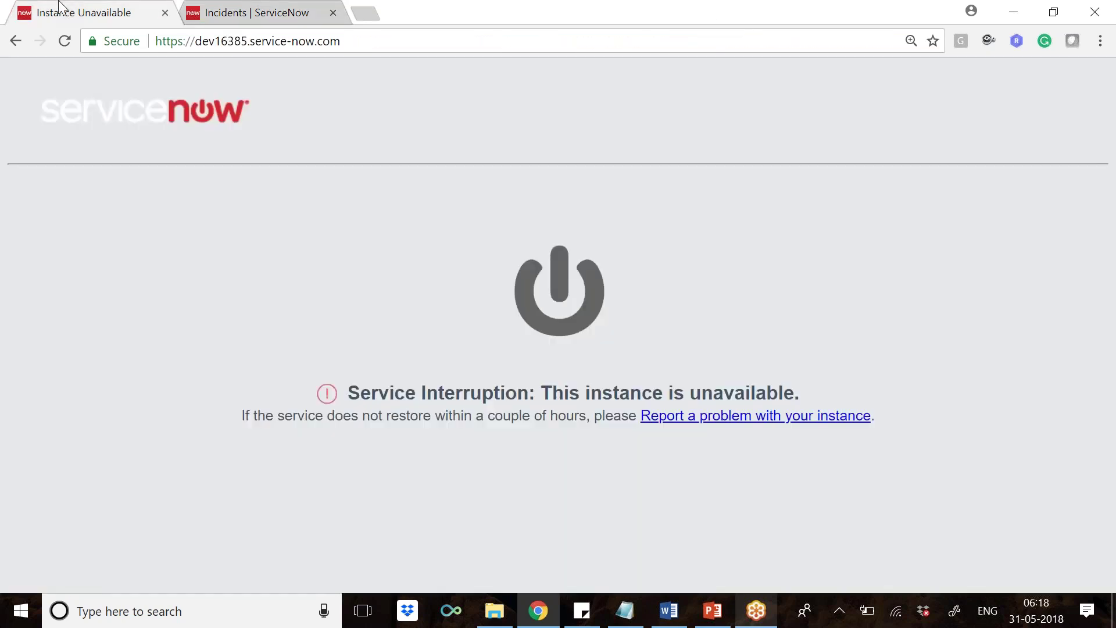
click(254, 8)
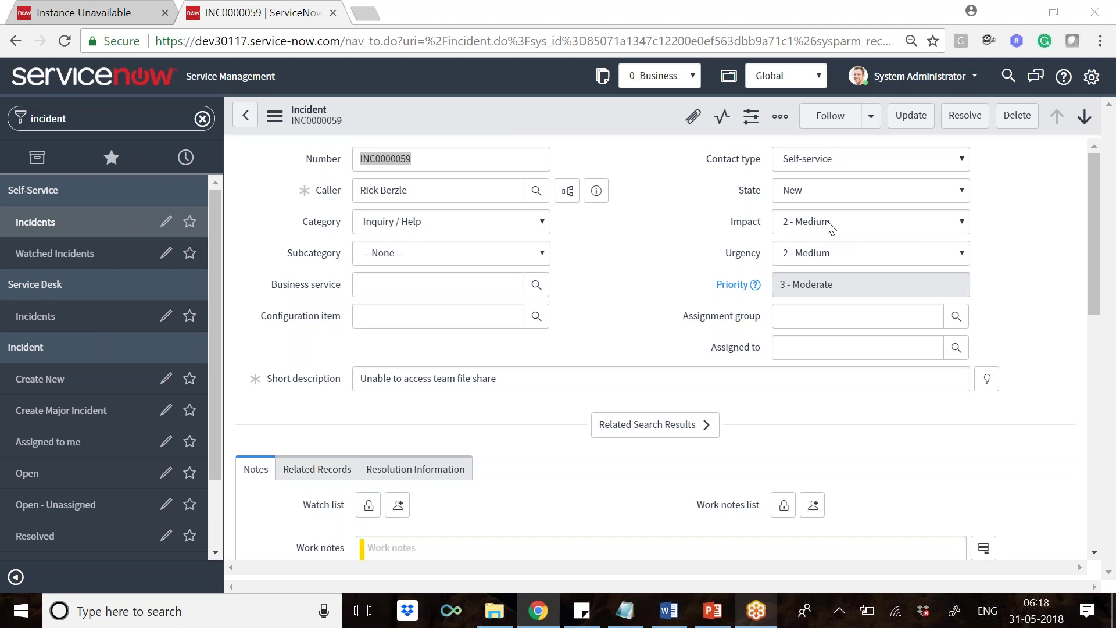
Examine the available State options and the Assignment group field on the incident form
click(809, 190)
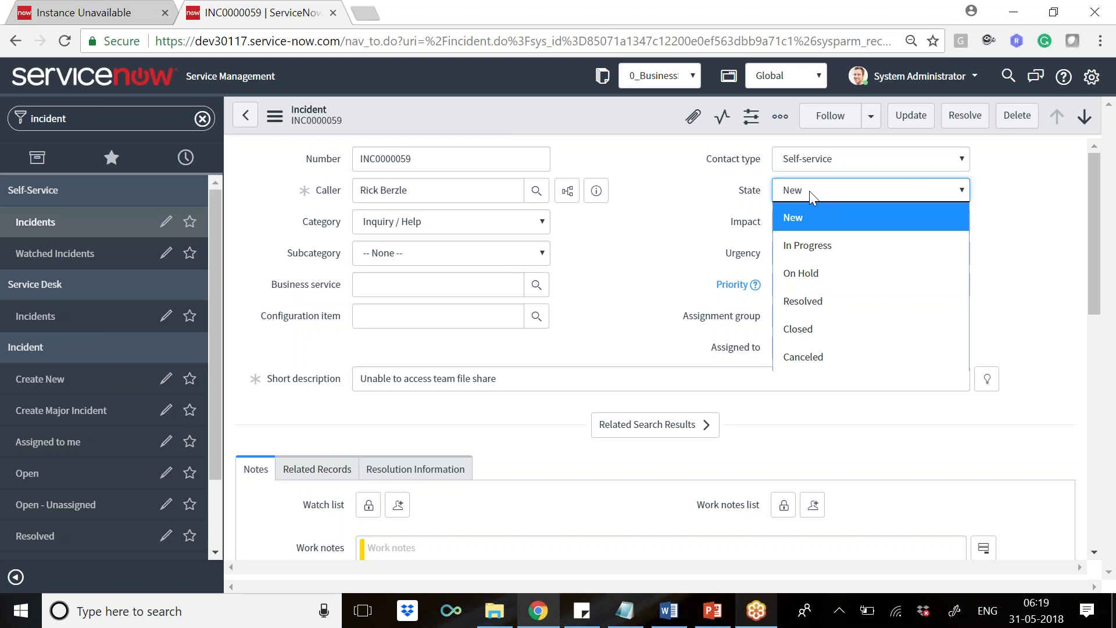
click(620, 245)
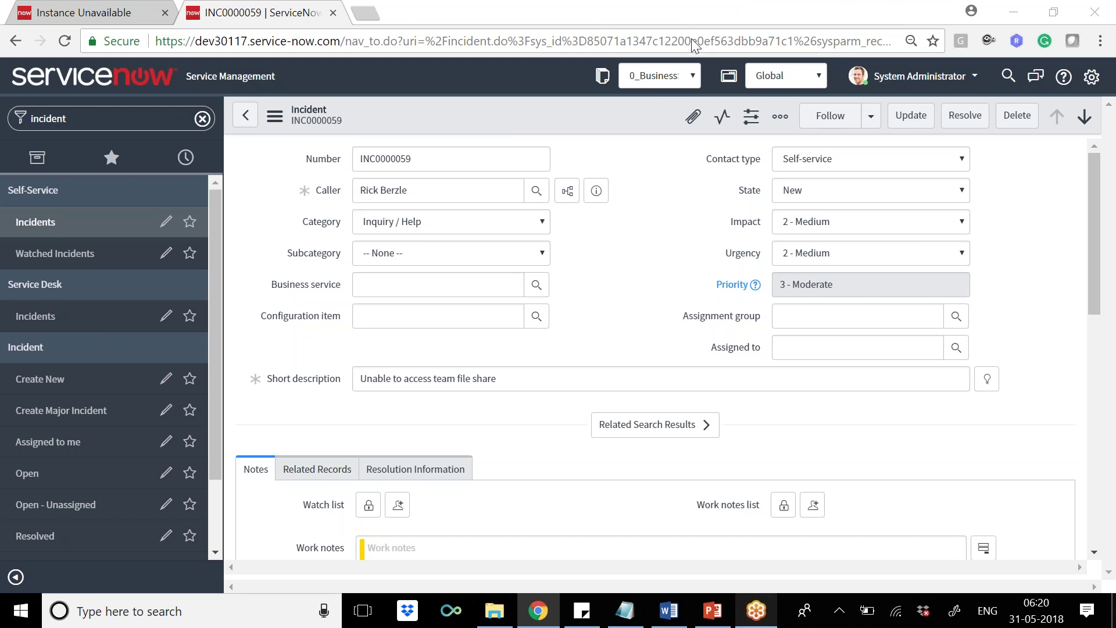
click(791, 316)
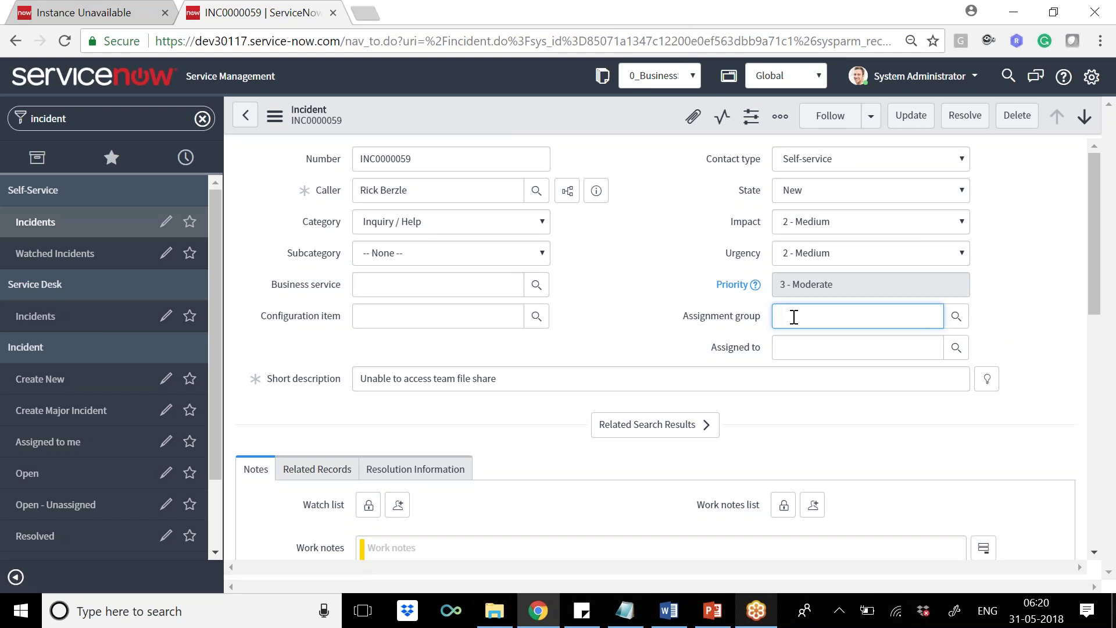
click(719, 301)
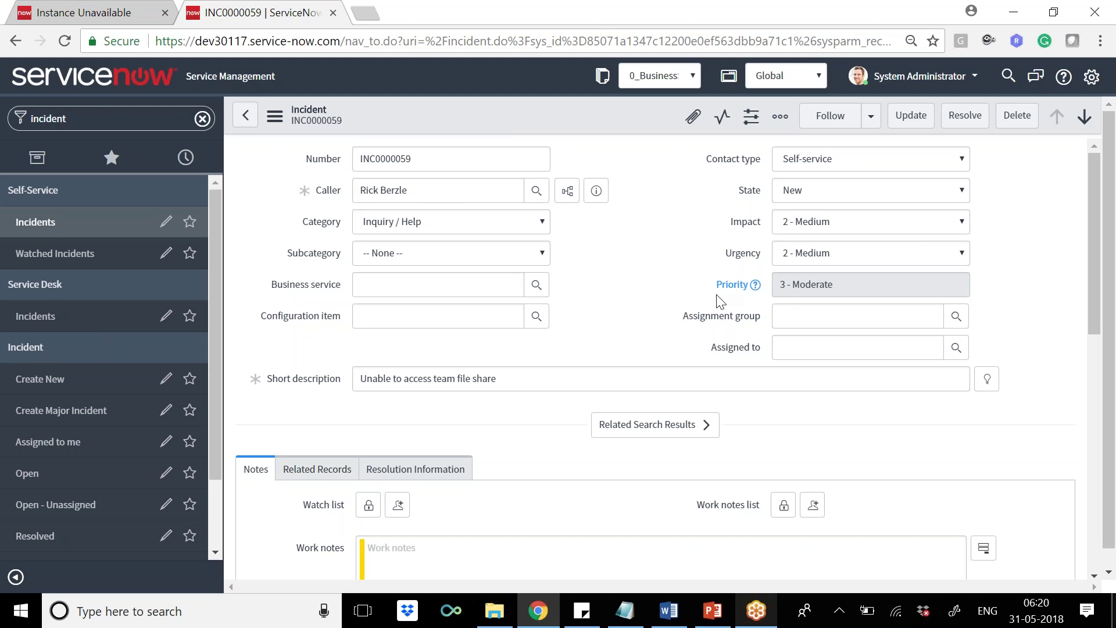
Look up groups whose name starts with "hard" and set the incident's assignment group to Hardware
click(955, 318)
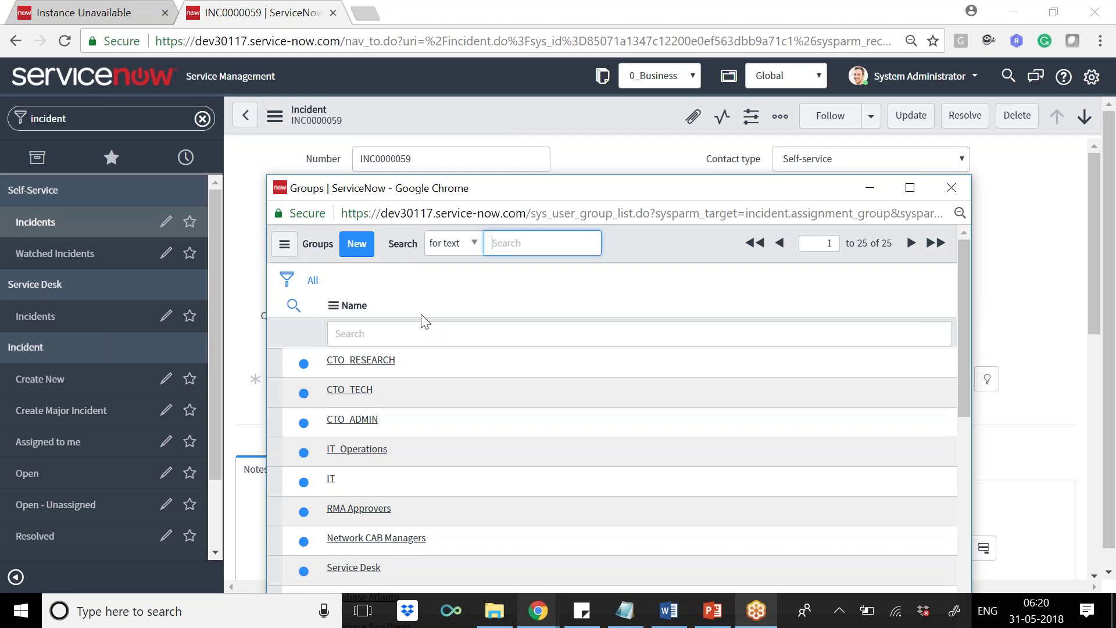
click(416, 333)
text(hadr)
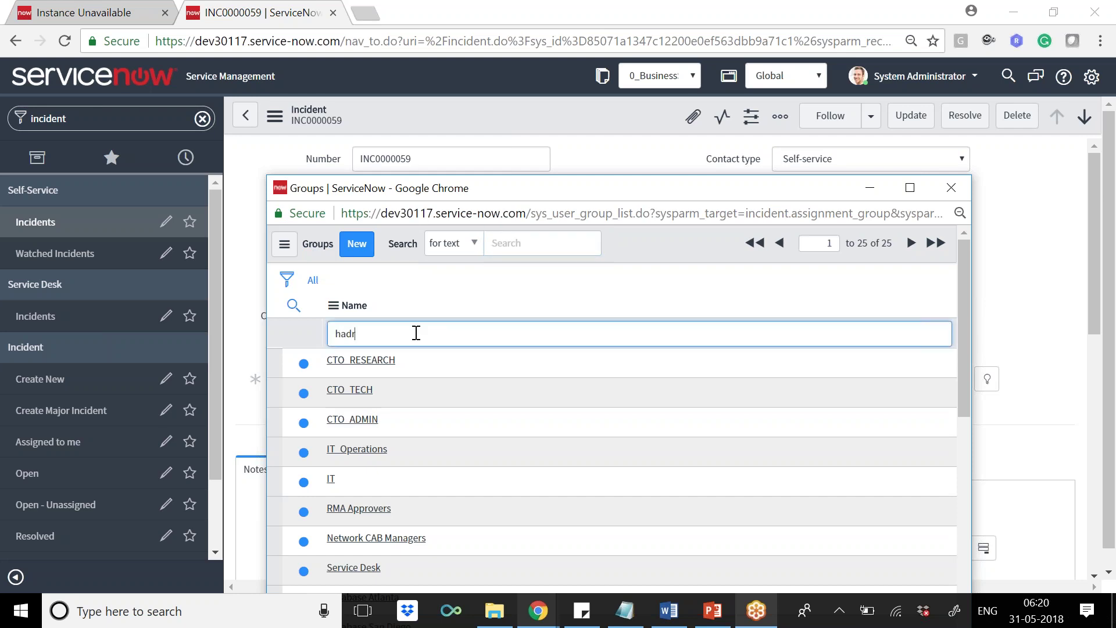
key(Return)
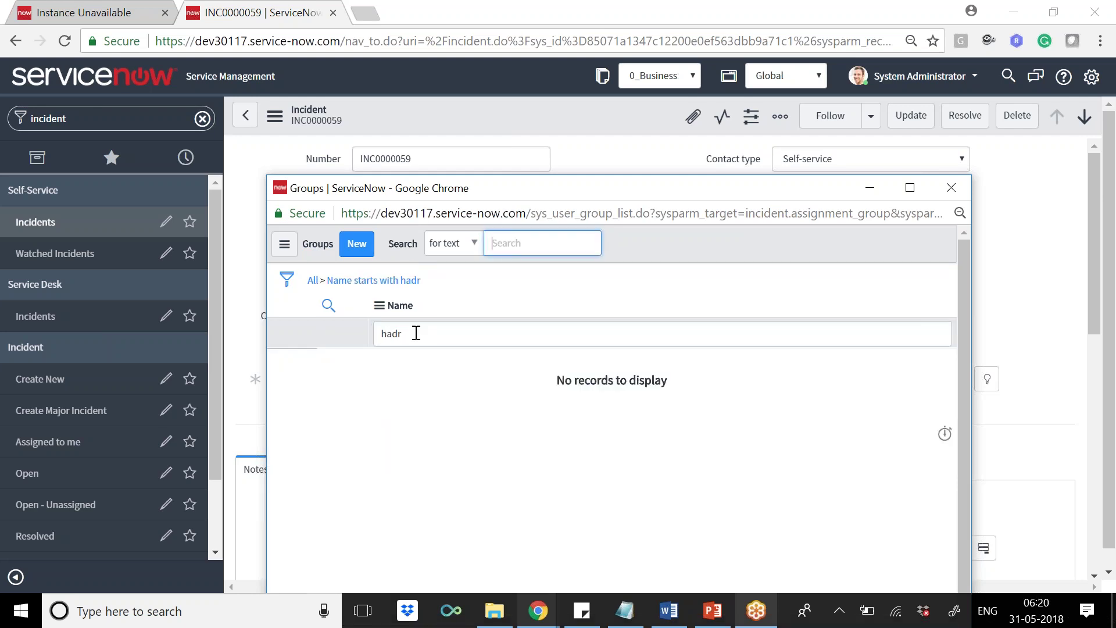
click(449, 336)
key(BackSpace)
key(BackSpace)
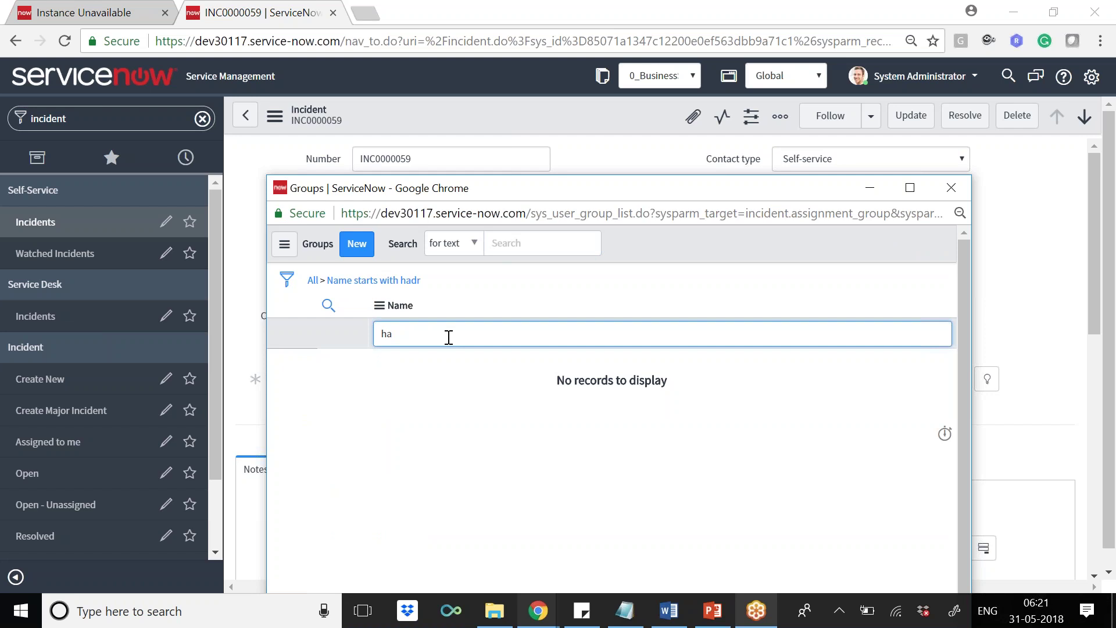
text(rd)
key(Return)
click(362, 364)
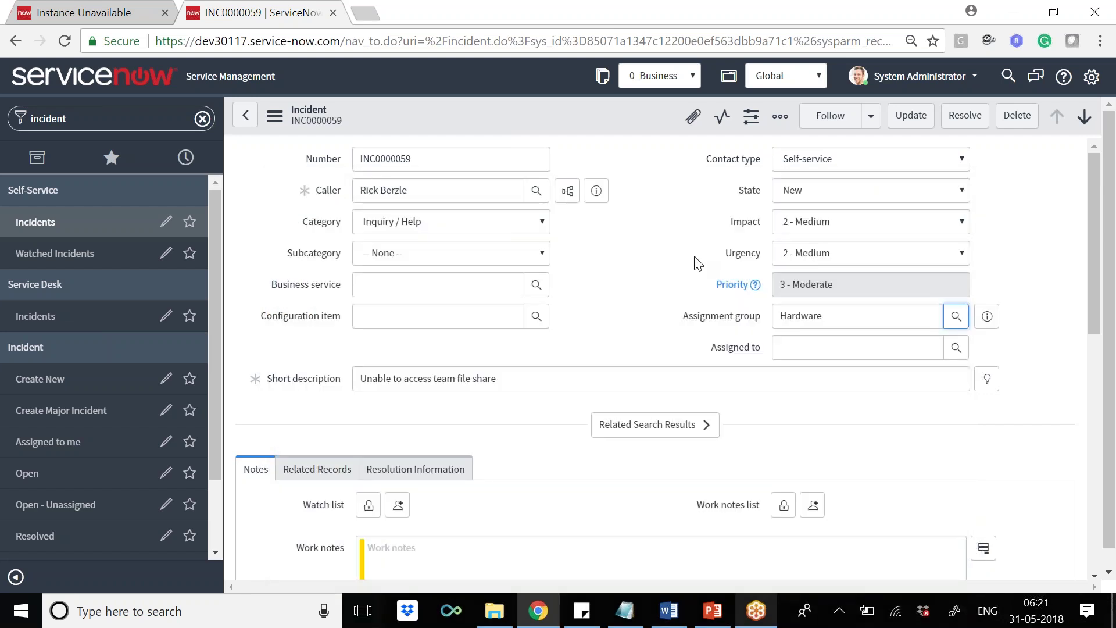
Save the incident record and stay on its form
click(830, 320)
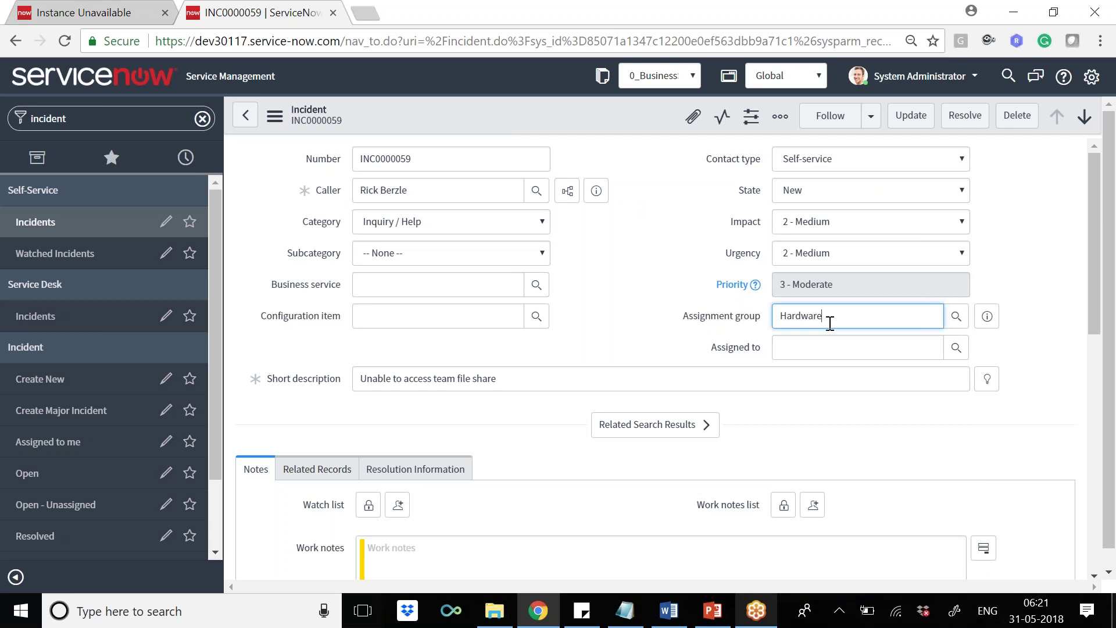
right_click(465, 123)
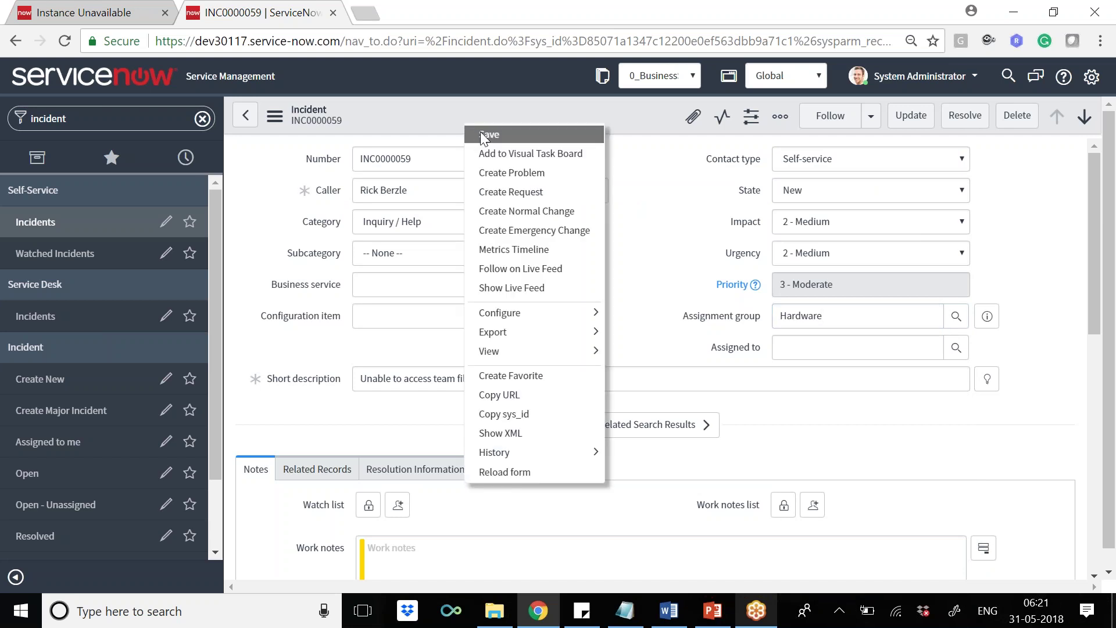
click(480, 134)
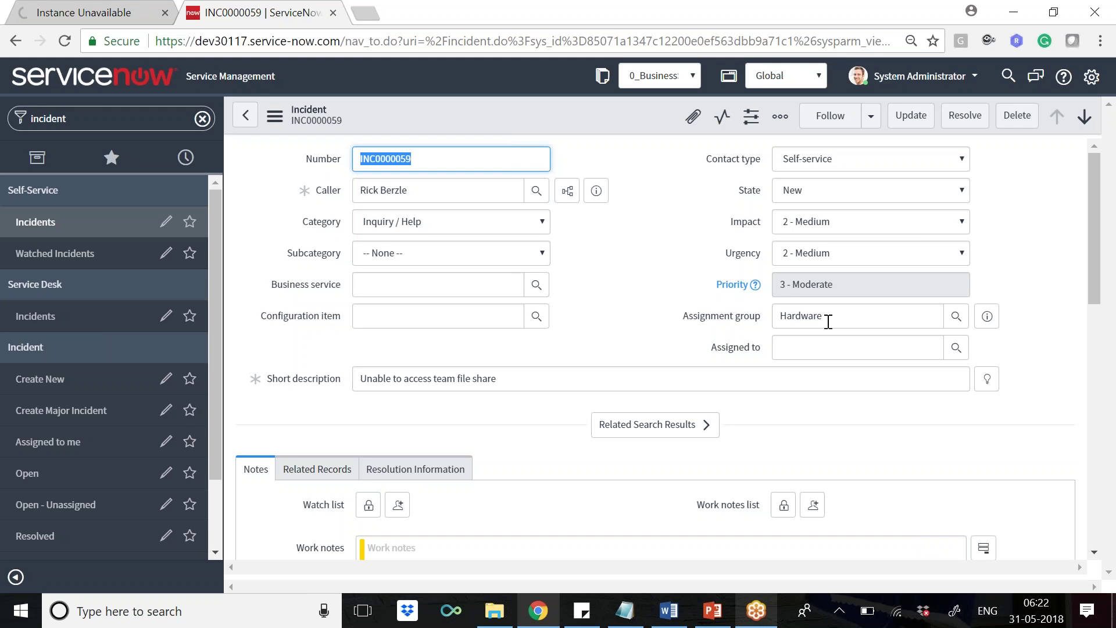
Look up the users selectable for the Assigned to field and close the list without choosing one
click(956, 347)
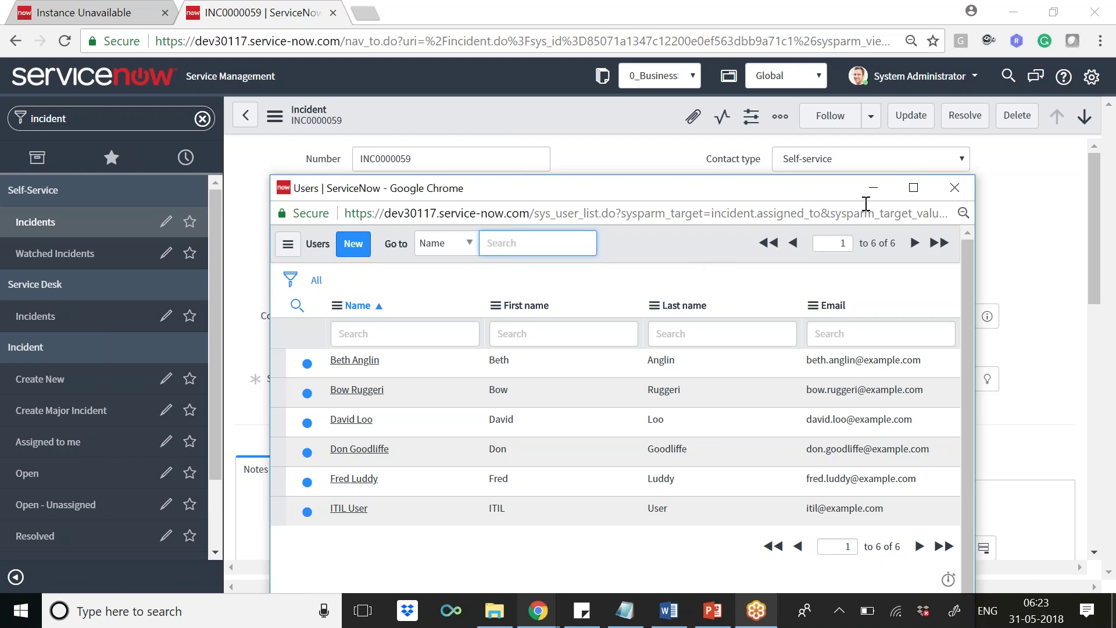
click(954, 179)
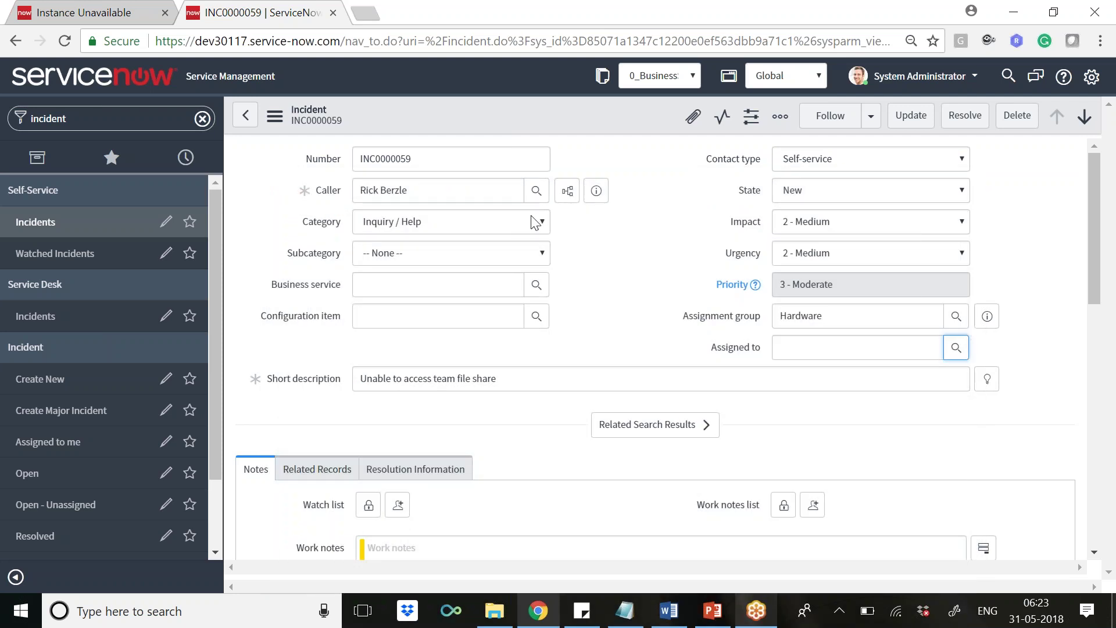
Compare the users selectable for the Caller field with those selectable for Assigned to, closing both lists without choosing anyone
click(536, 190)
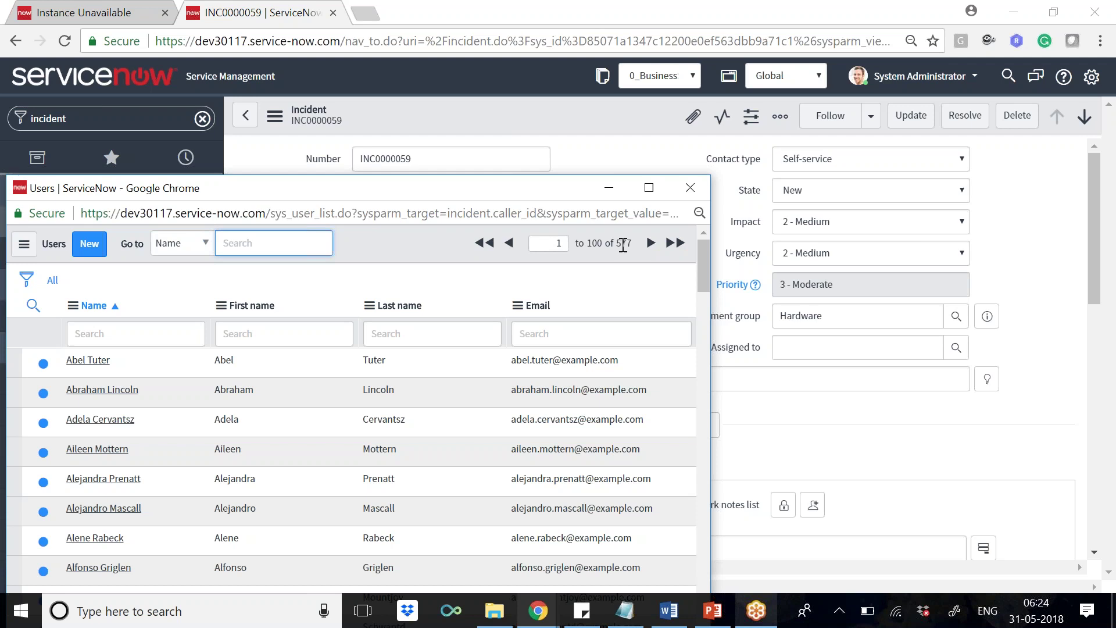
click(689, 187)
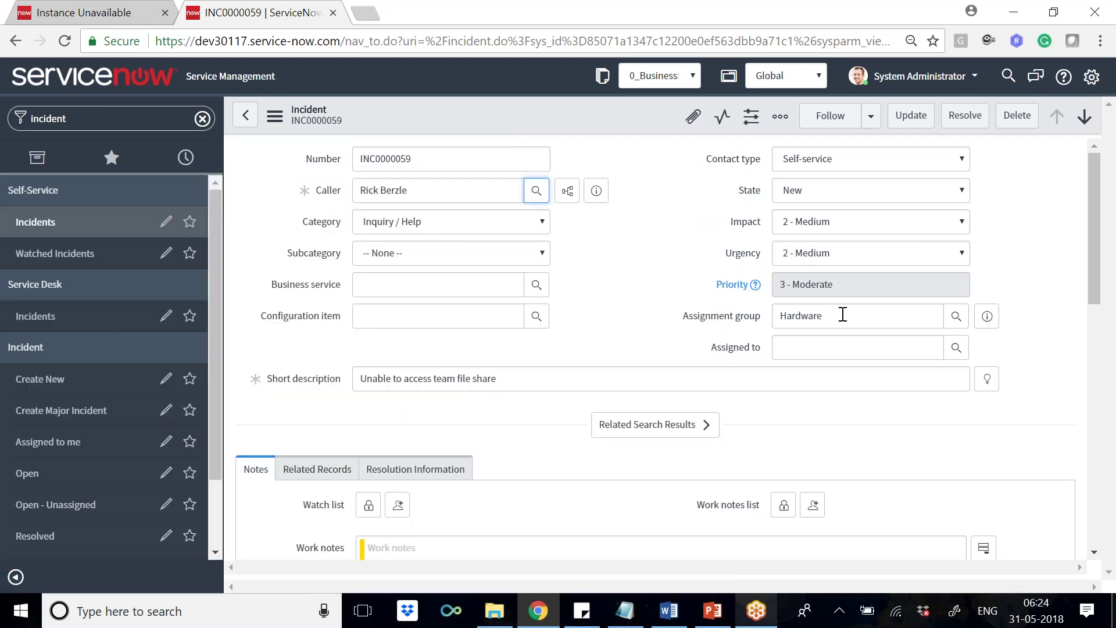
click(965, 351)
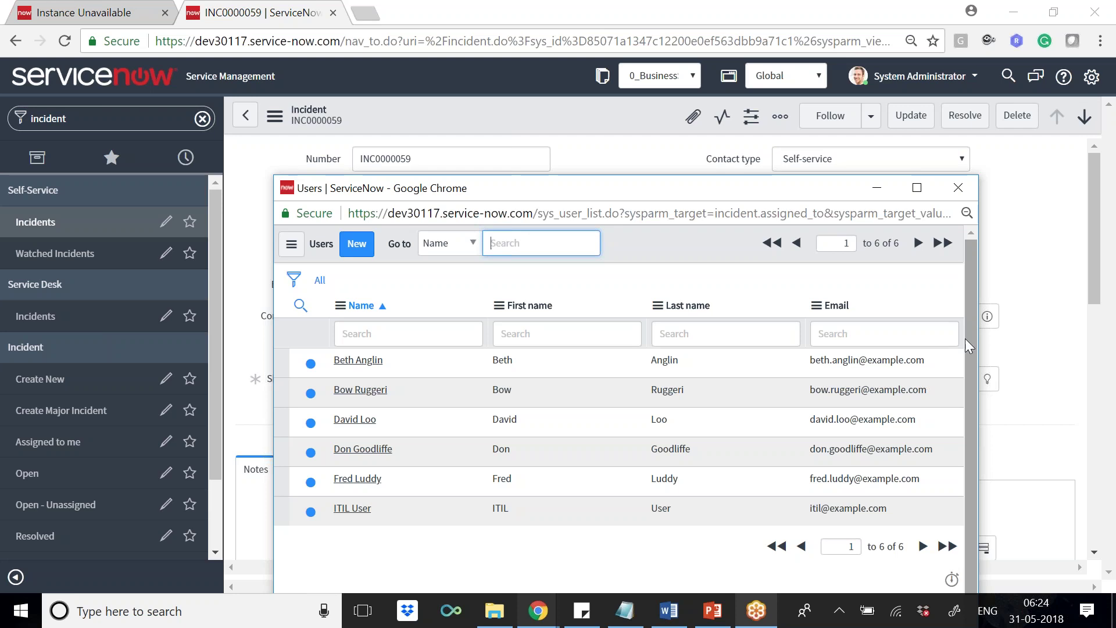
click(958, 187)
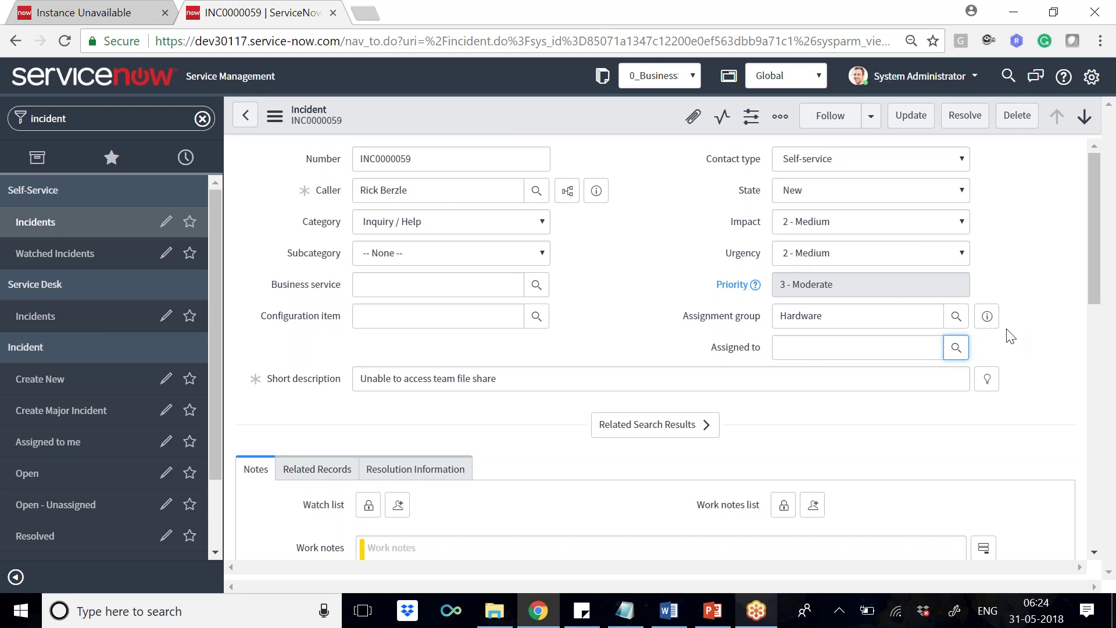
Assign the incident to the first user listed for the Hardware group and update the record
click(956, 347)
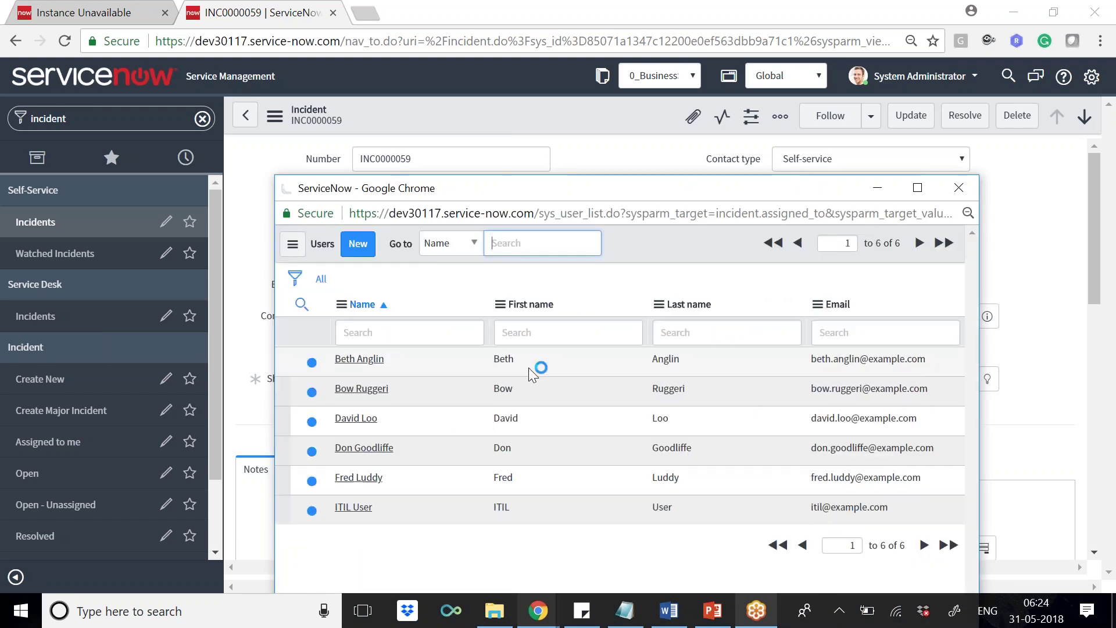
click(365, 361)
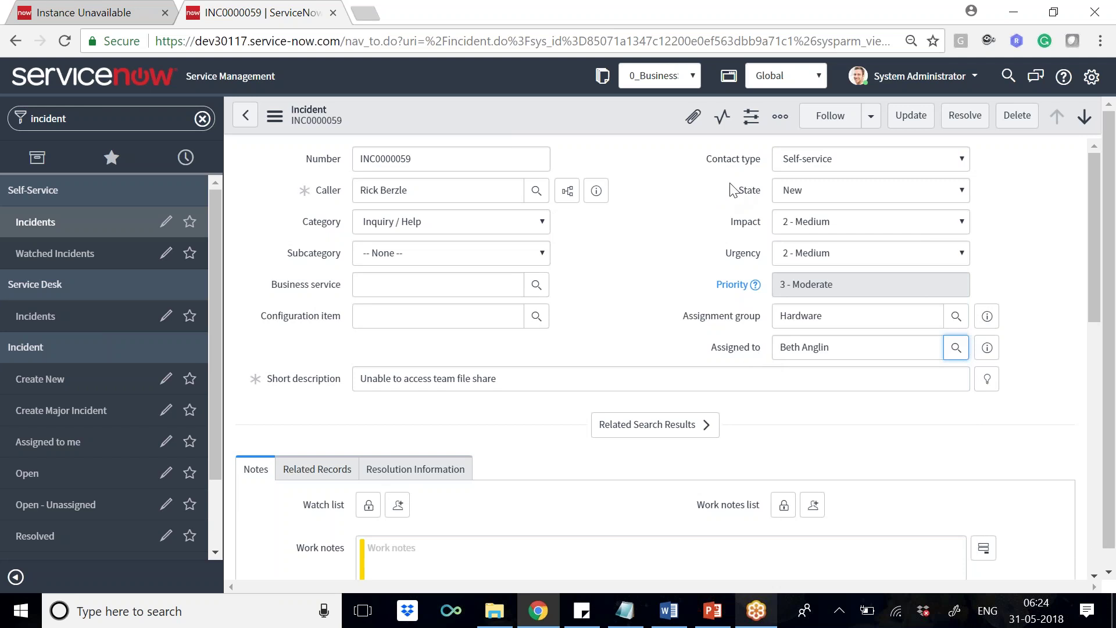
click(908, 122)
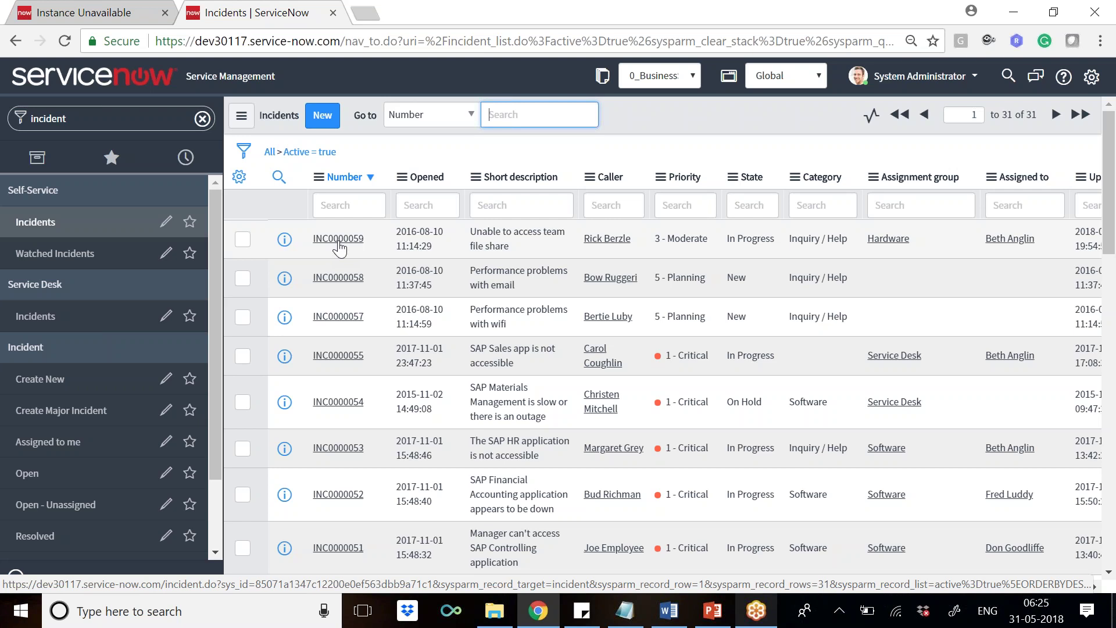
Reopen the "Unable to access team file share" incident and go to its Work notes field
click(338, 241)
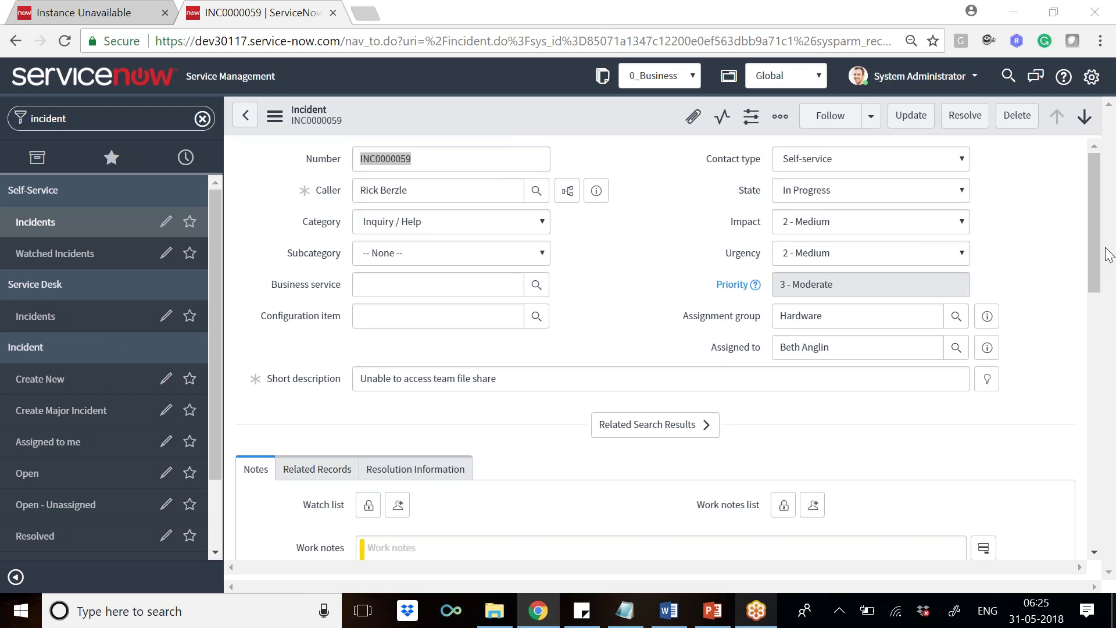
drag(1098, 250, 1108, 324)
click(454, 339)
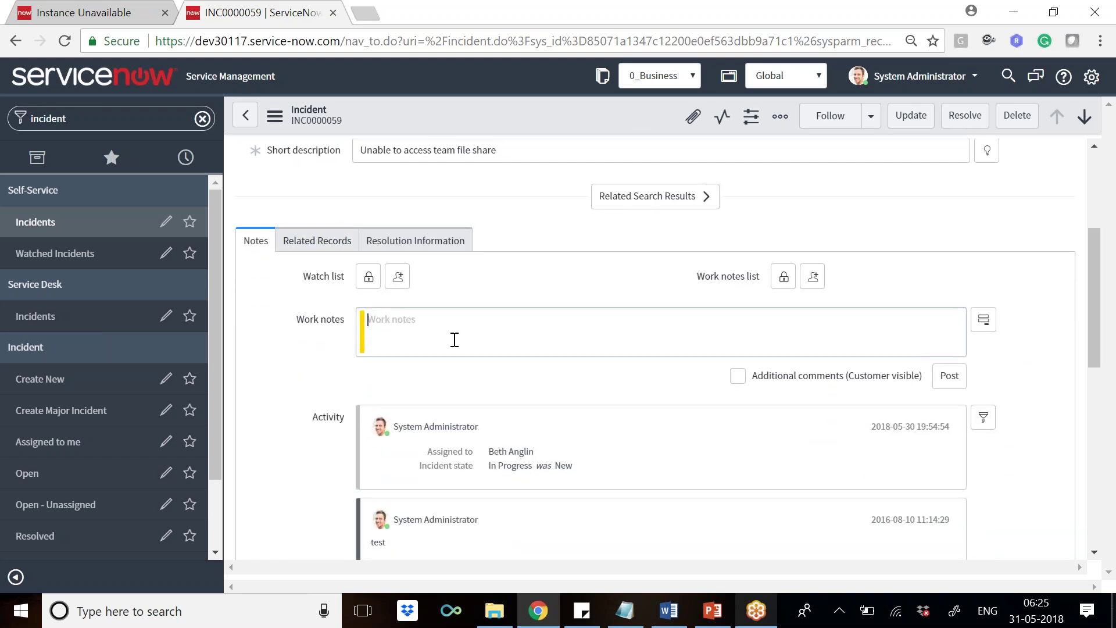
Switch the notes entry to customer-visible additional comments and back to work notes to compare the two fields
drag(295, 320, 349, 327)
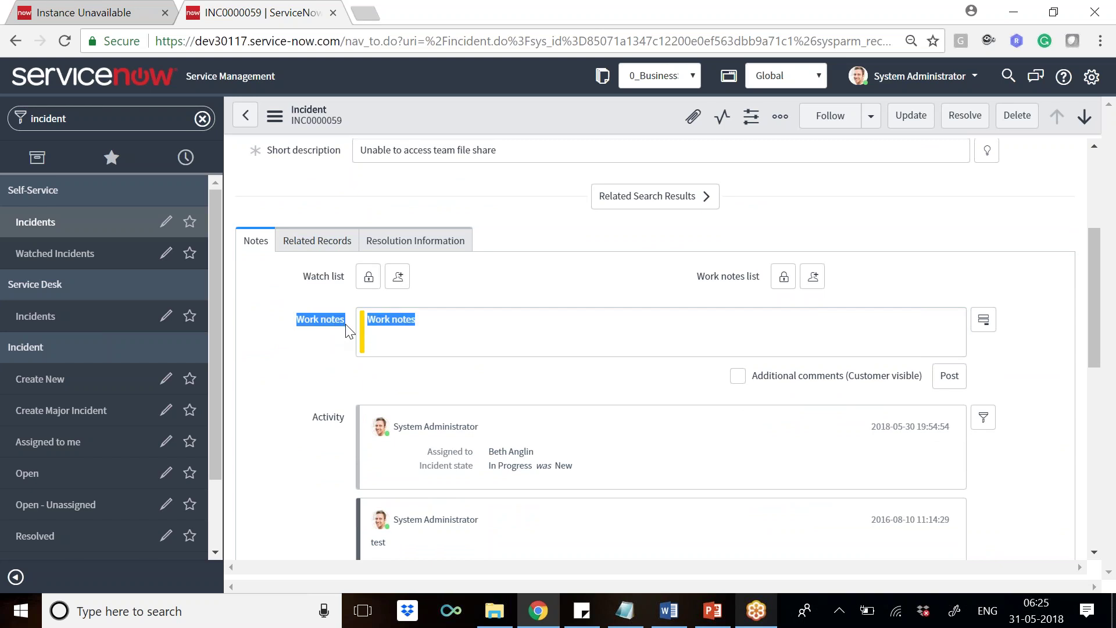
click(737, 376)
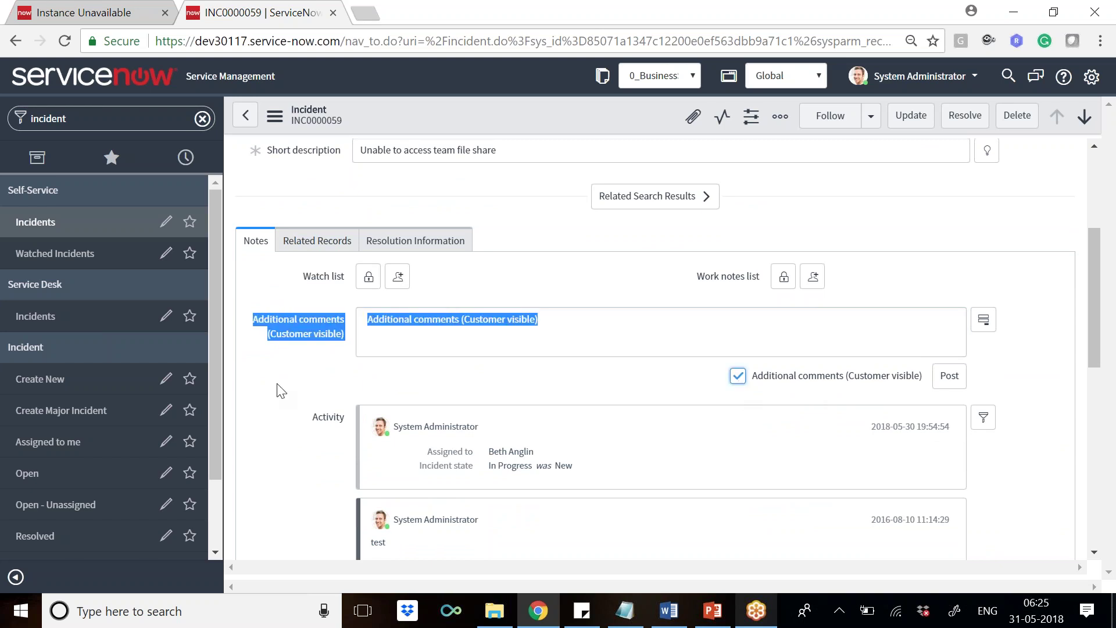
click(278, 386)
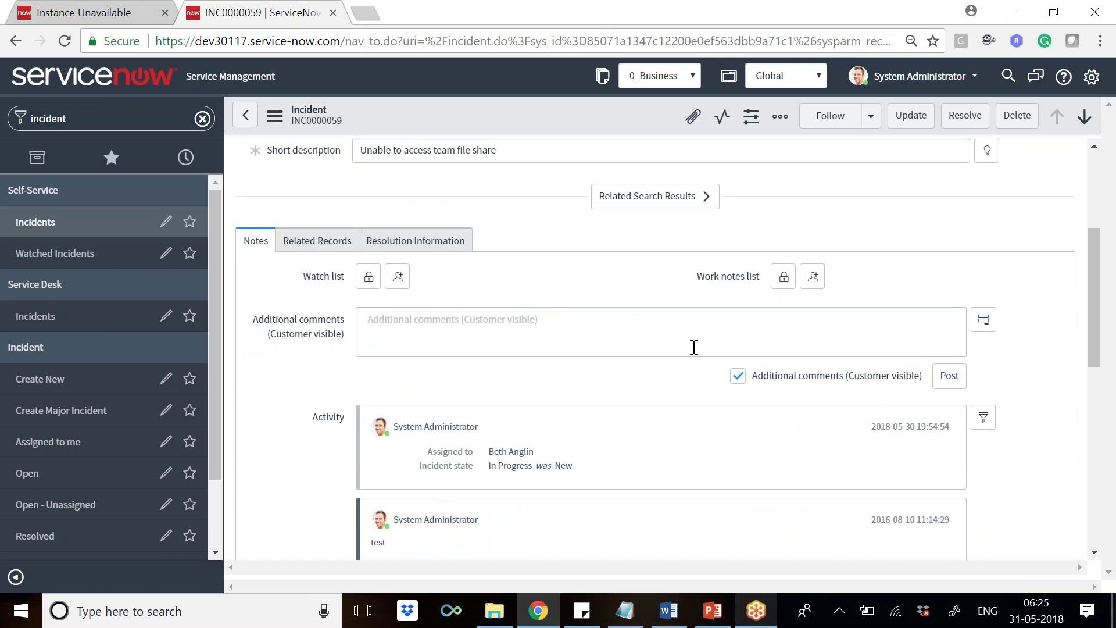
click(738, 376)
Add the work note "a1", save the incident and view the note in the Activity section
click(535, 316)
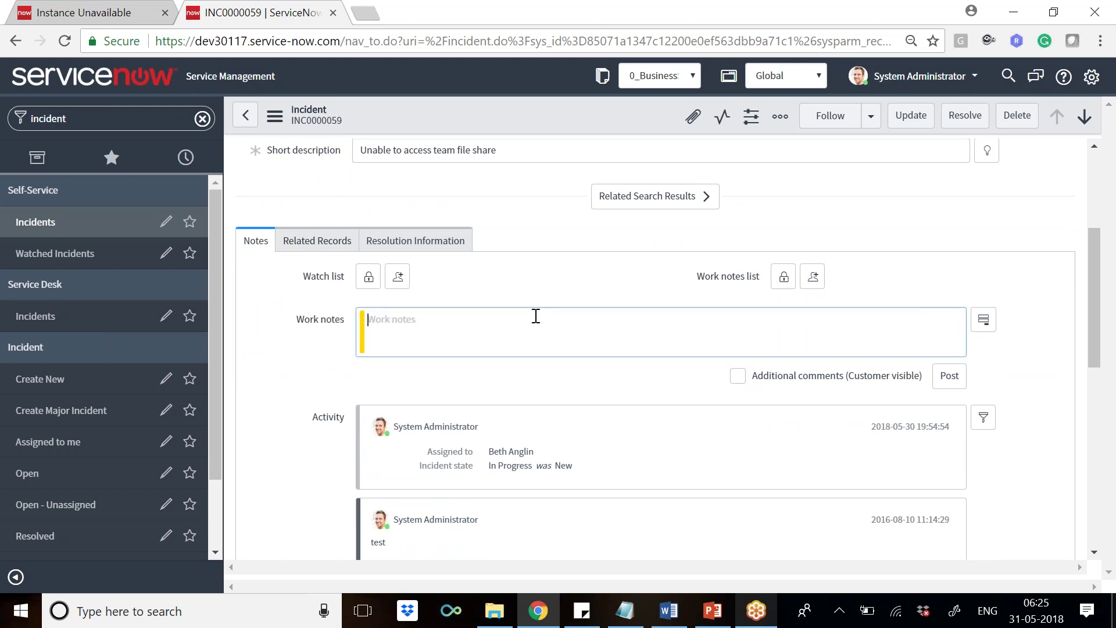
text(a1)
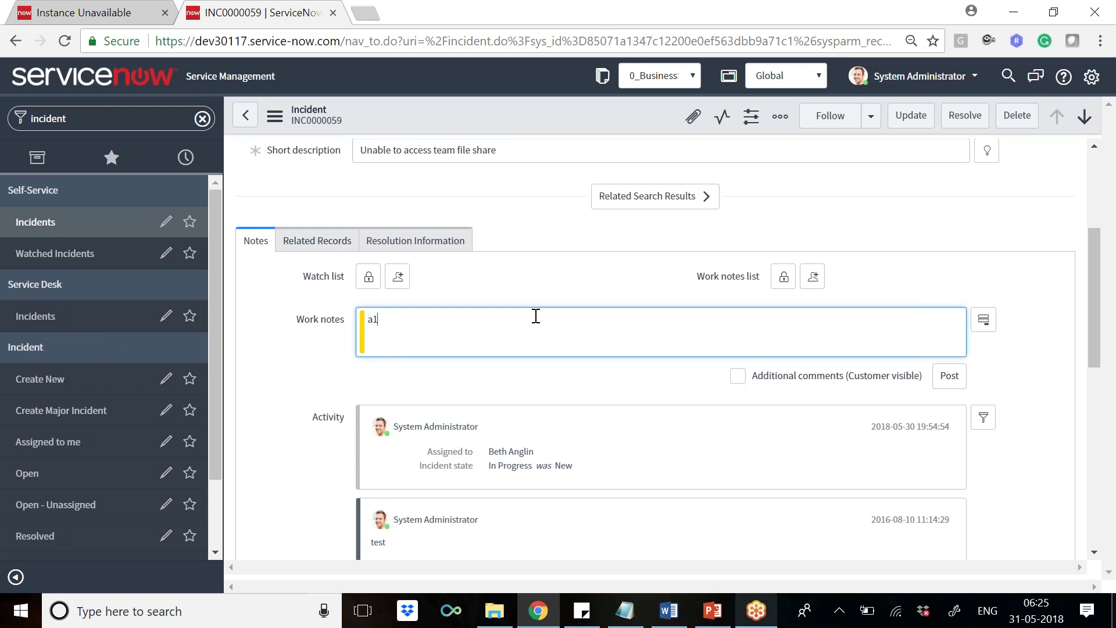
right_click(446, 116)
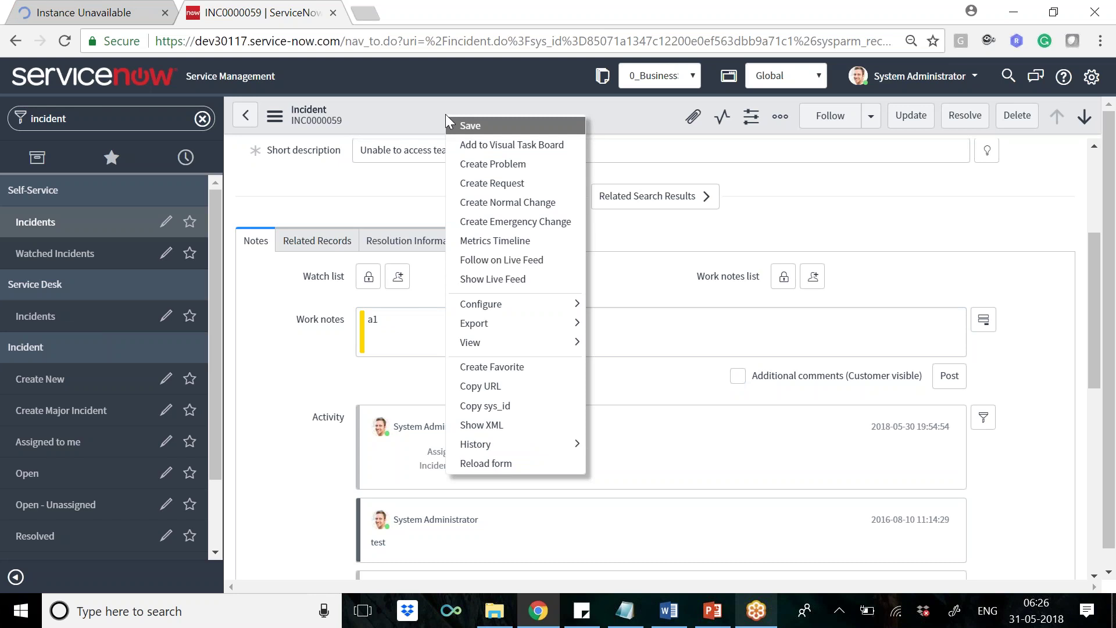
click(470, 125)
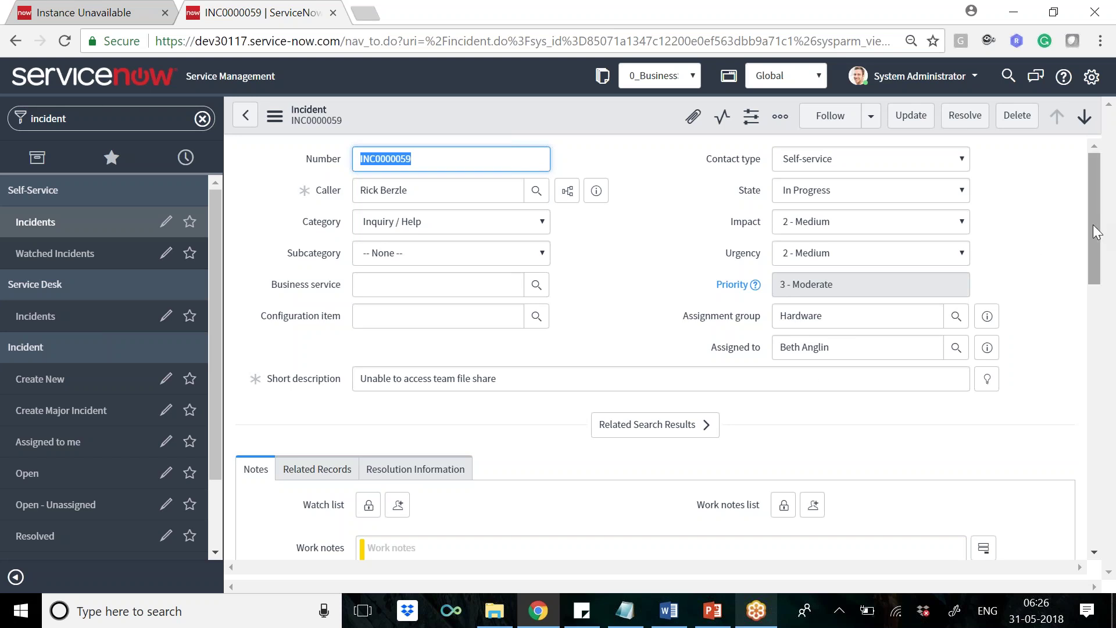
drag(1095, 232, 1080, 313)
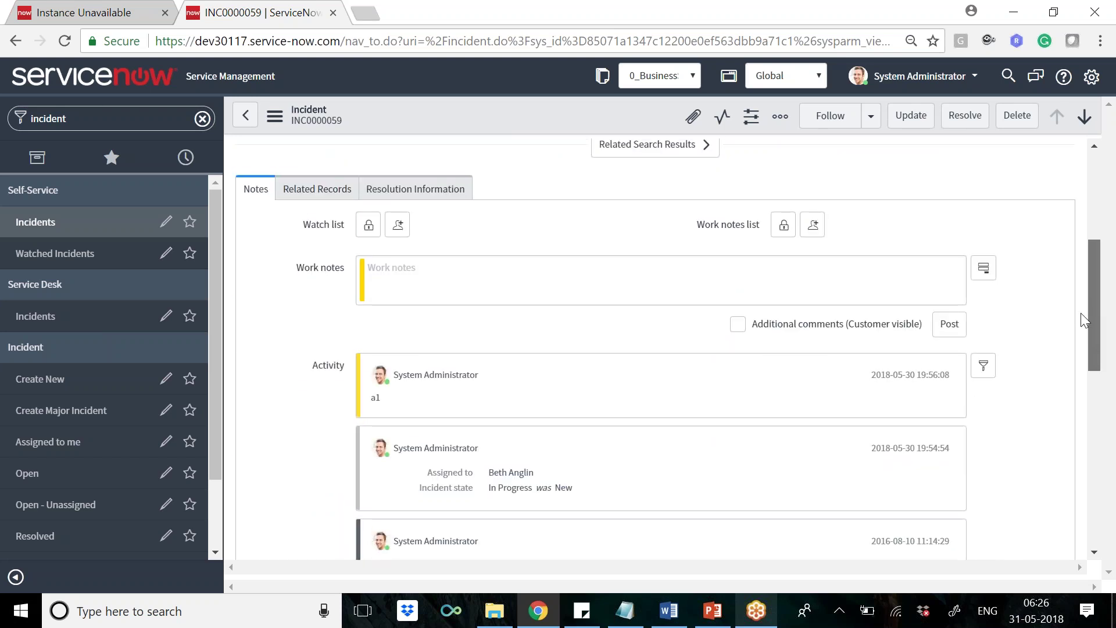
Compare the Work notes and Additional comments (Customer visible) fields again, leaving the entry set to additional comments
click(889, 272)
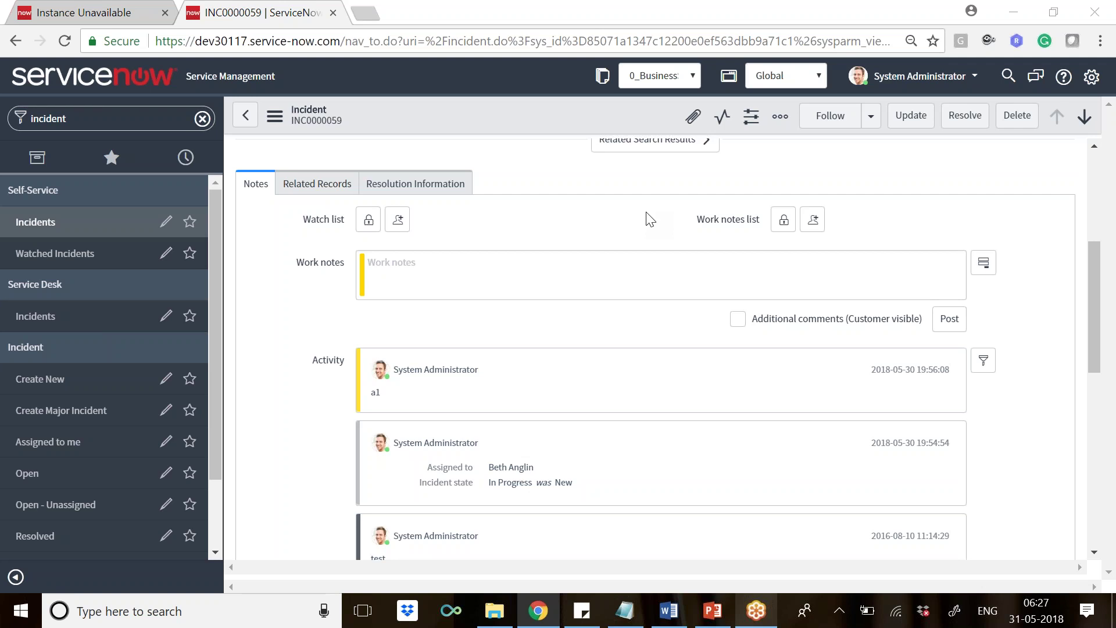
click(495, 291)
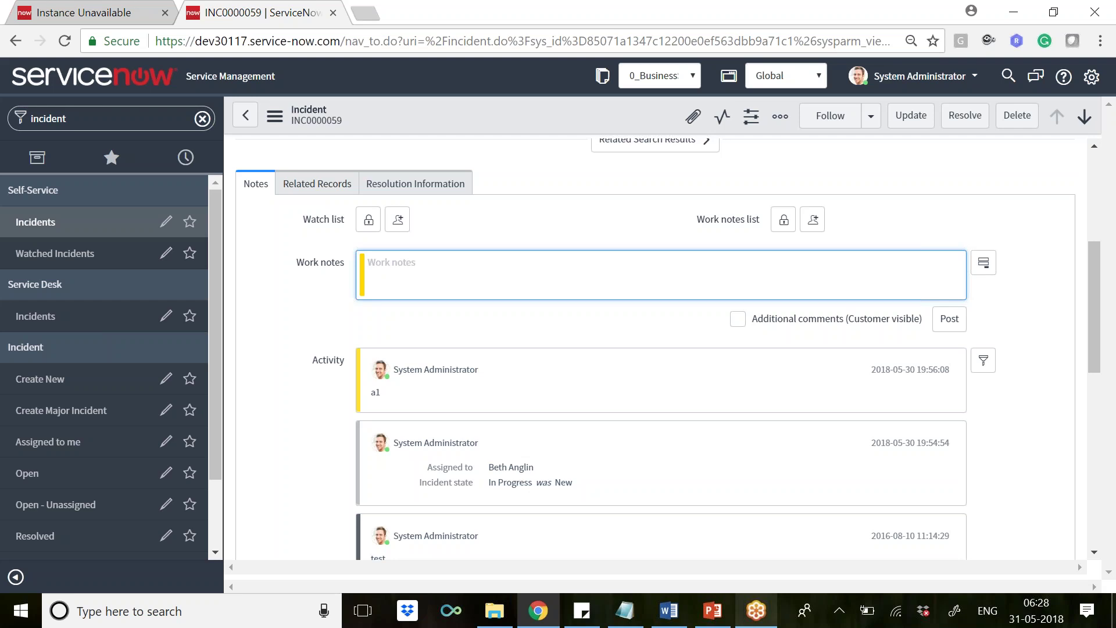
click(739, 319)
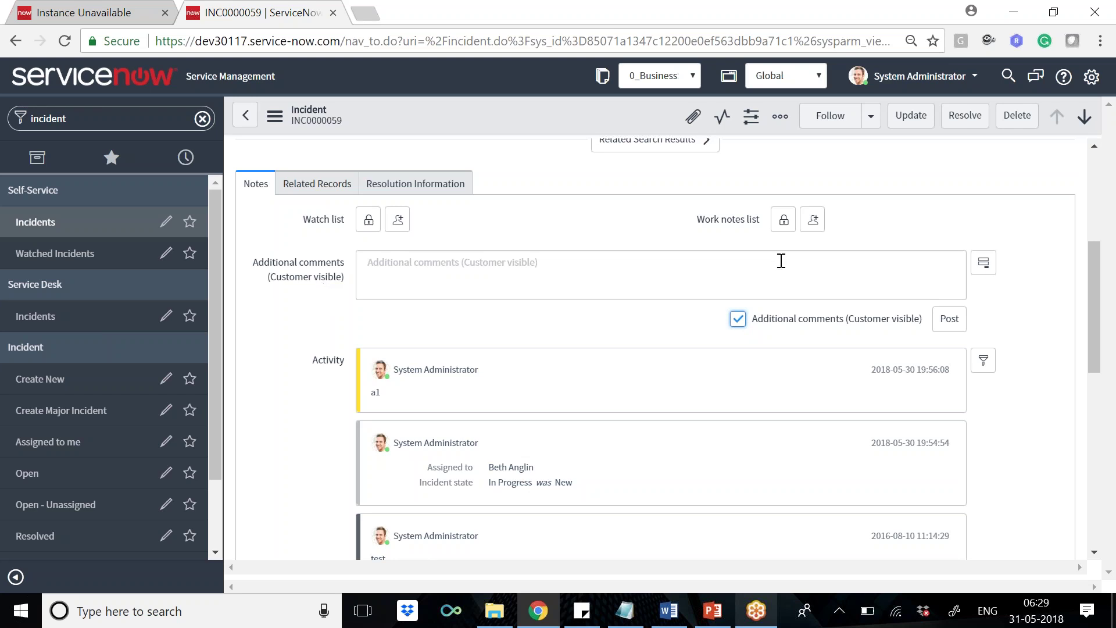
click(738, 319)
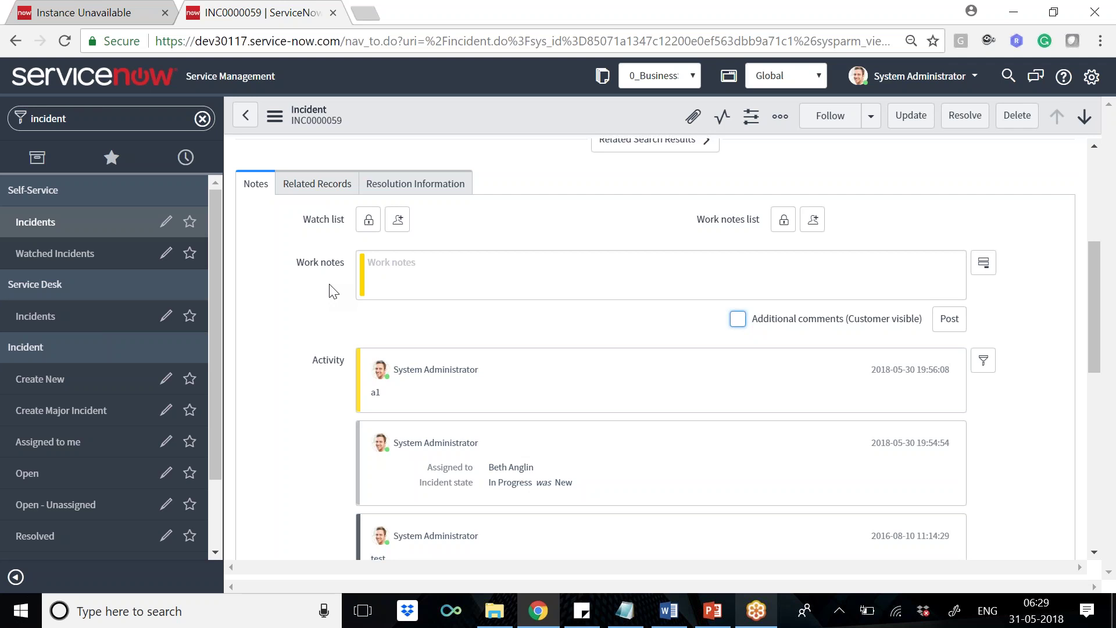
click(737, 319)
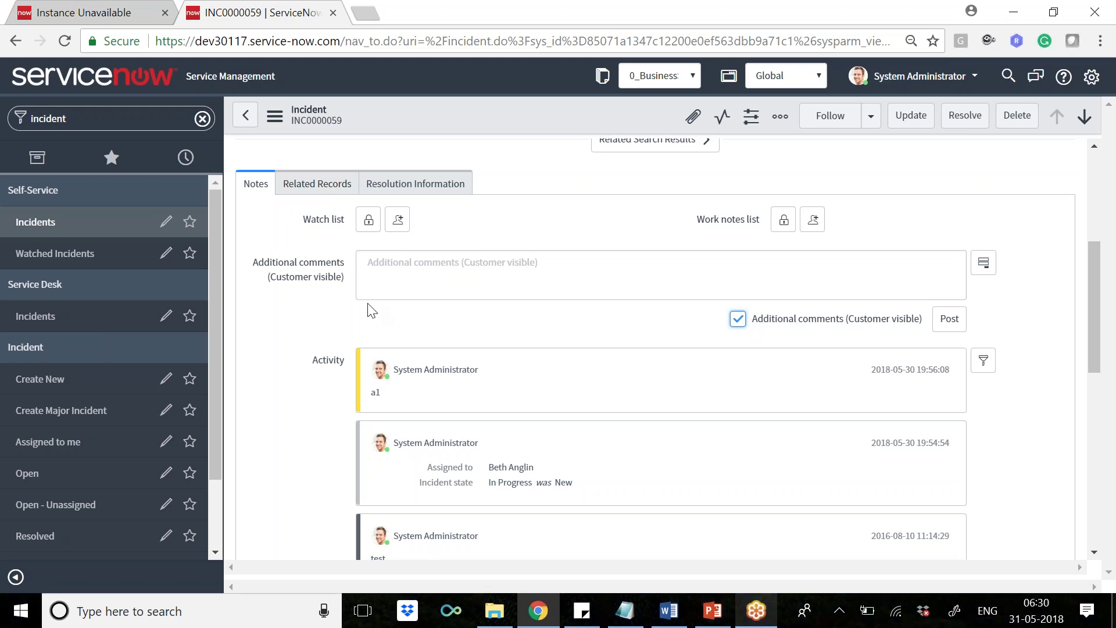
Examine the Additional comments, Watch list and Work notes list fields in the incident's notes section
click(894, 26)
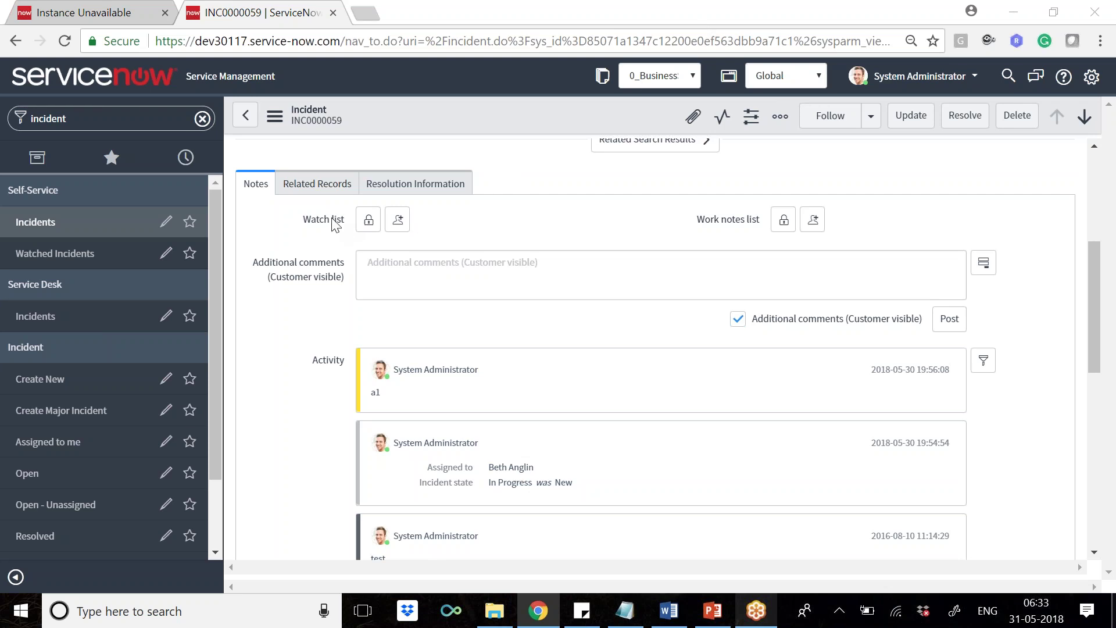
drag(249, 265, 347, 286)
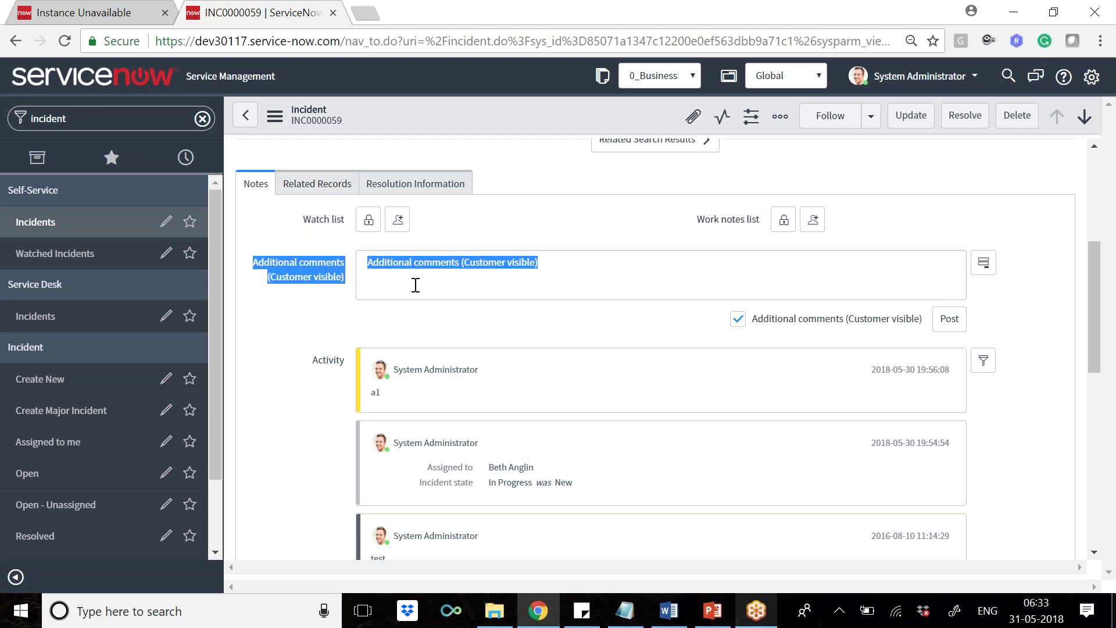
click(334, 297)
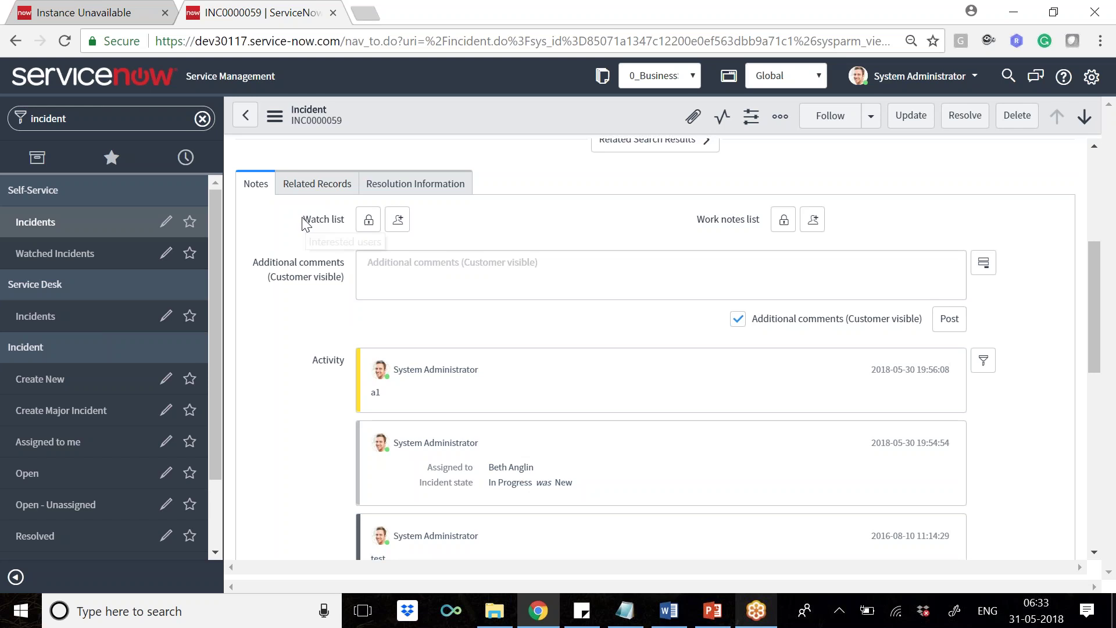
drag(301, 219, 350, 228)
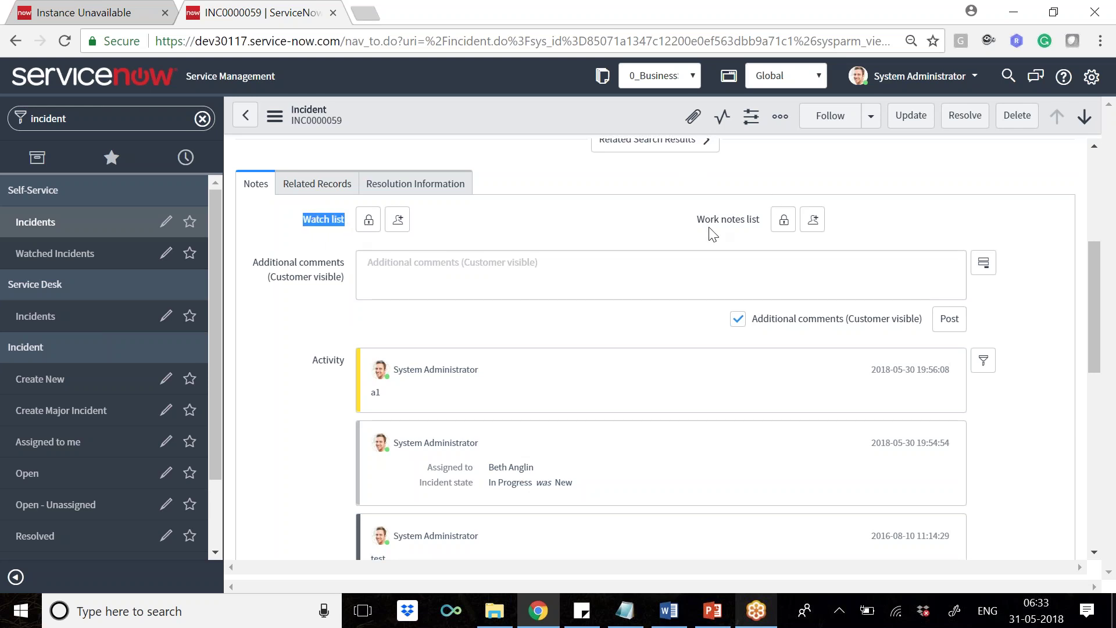
drag(697, 221, 770, 236)
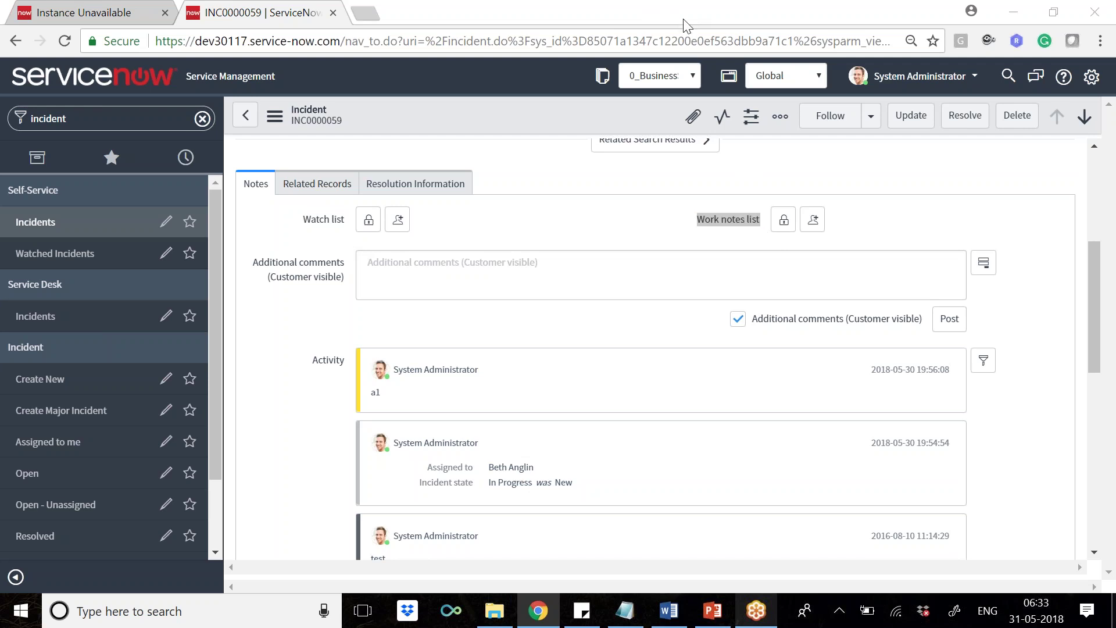
Reload the unavailable dev16385 instance page and return to the open incident
click(73, 12)
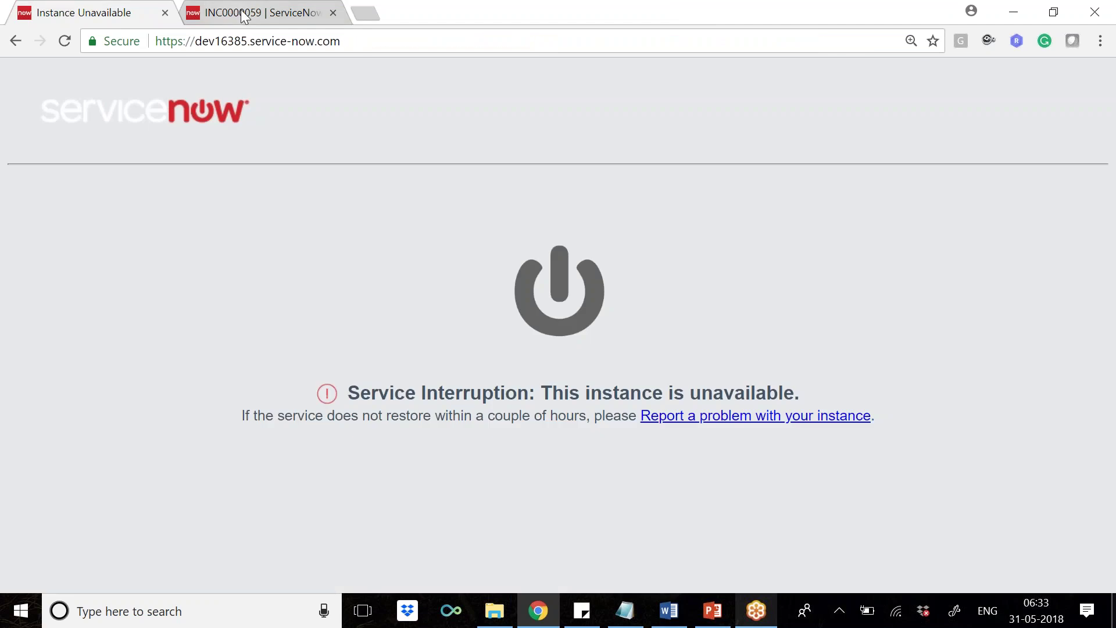
key(F5)
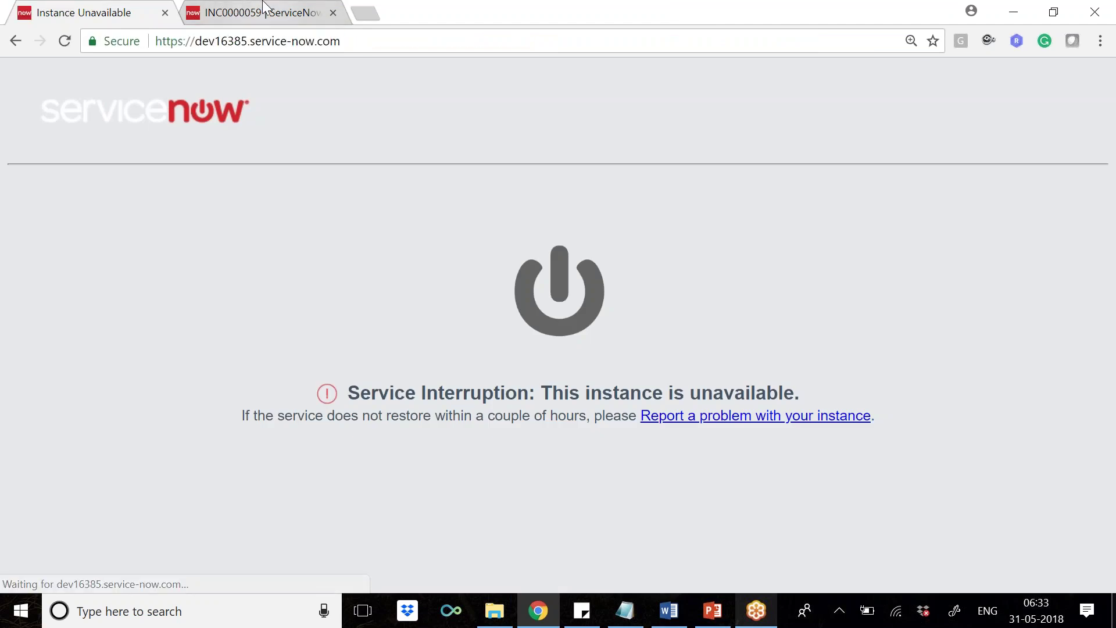
click(265, 9)
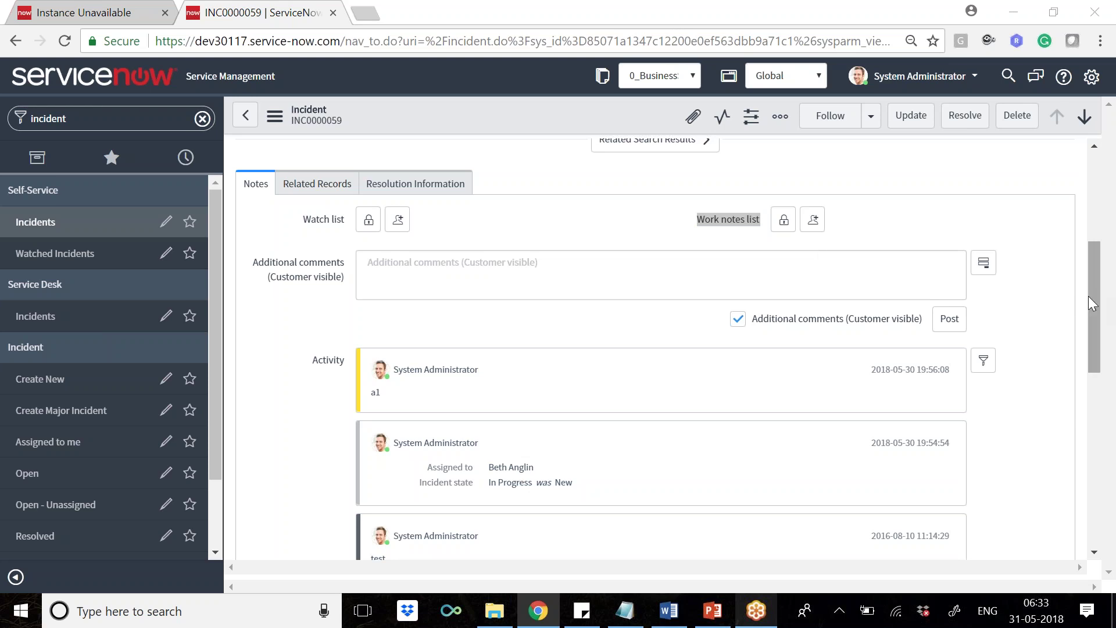
Review the incident's Assignment group, Impact options and Caller field without changing them
drag(1091, 302, 1096, 181)
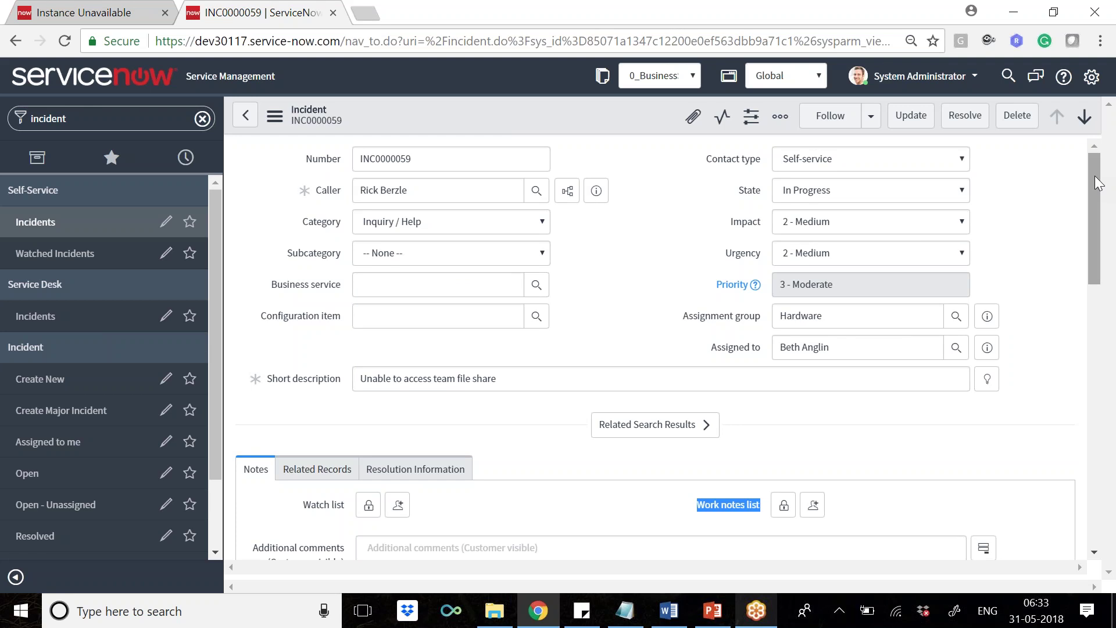
click(846, 308)
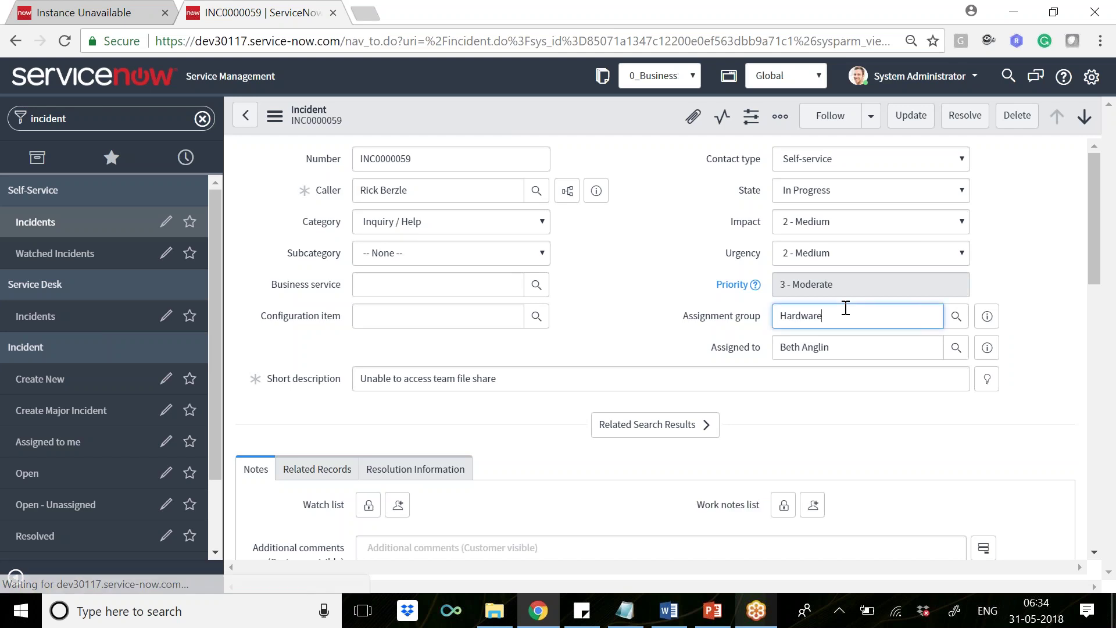
click(724, 226)
click(724, 226)
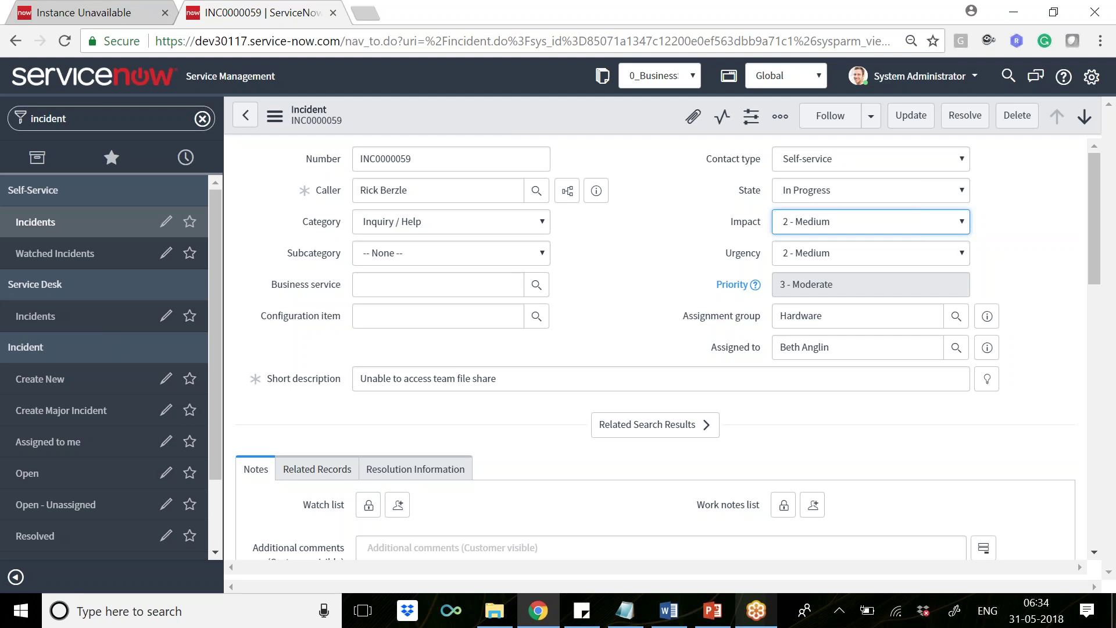
key(alt+Down)
key(Return)
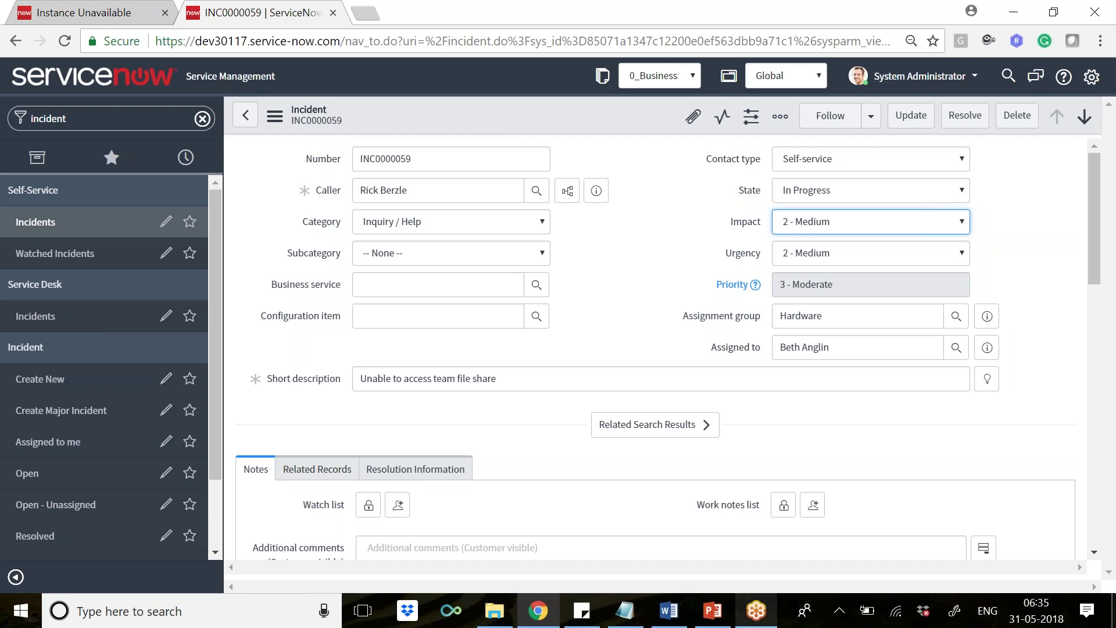
click(493, 185)
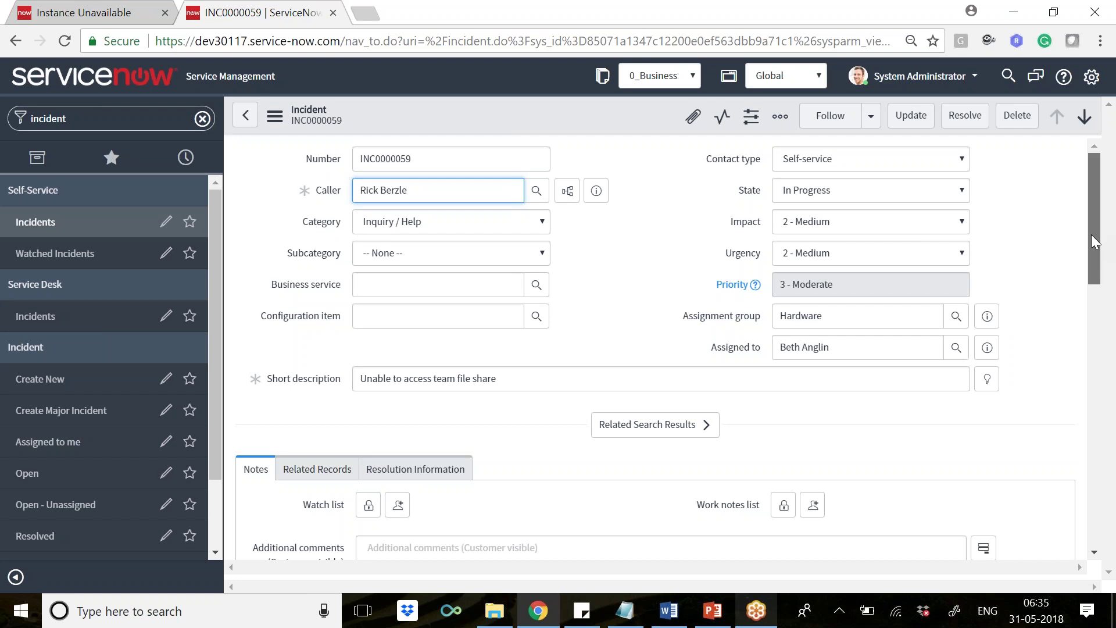
scroll(399, 319, down, 3)
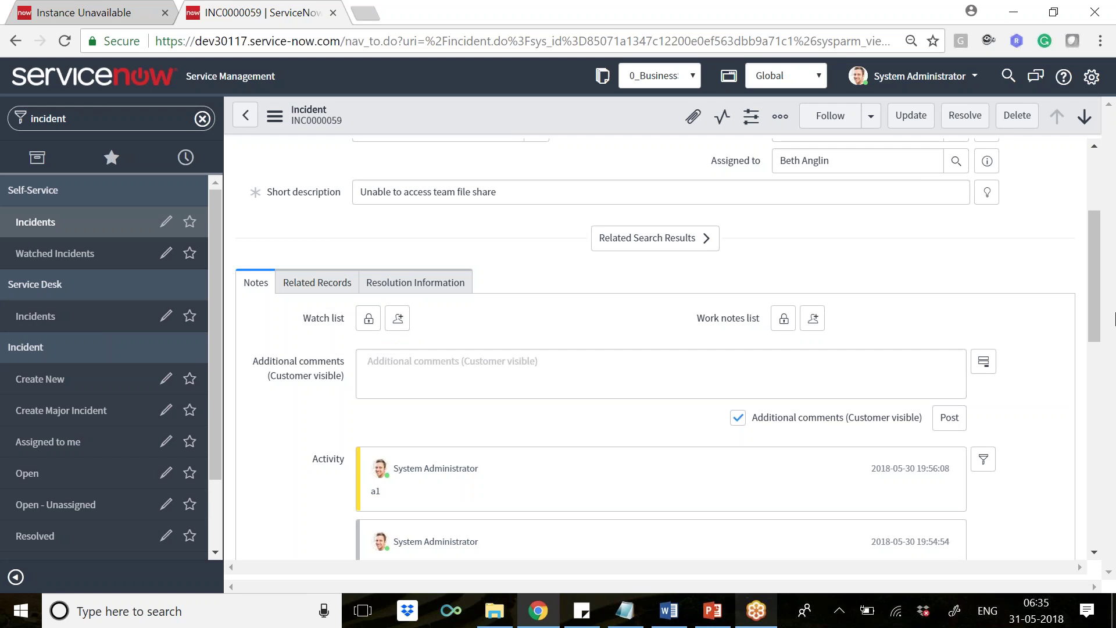
drag(1098, 311, 1083, 205)
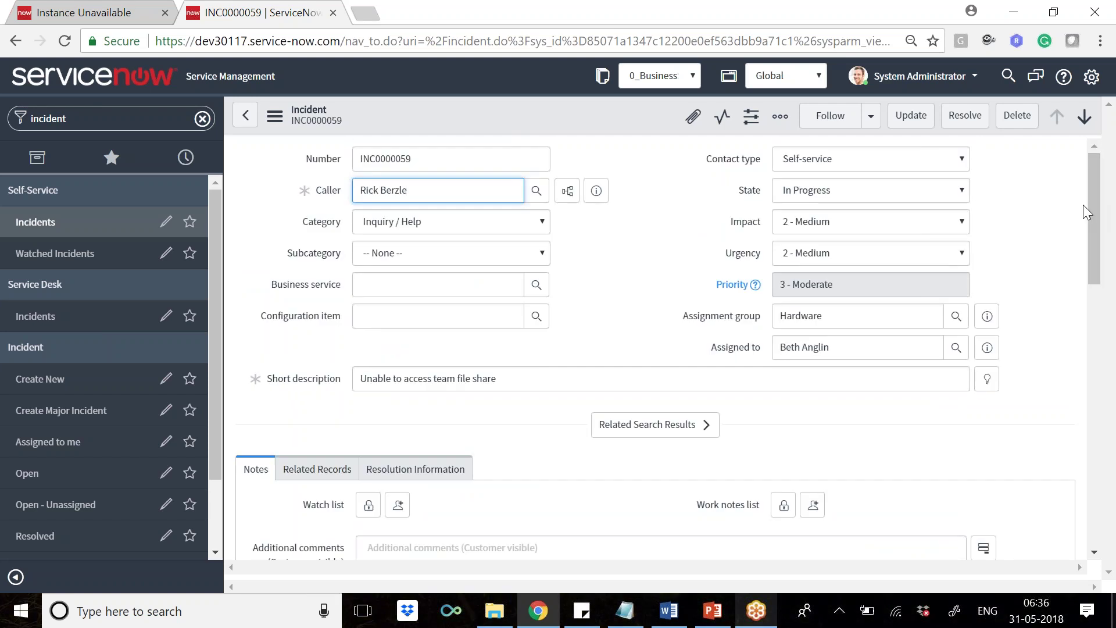
click(607, 244)
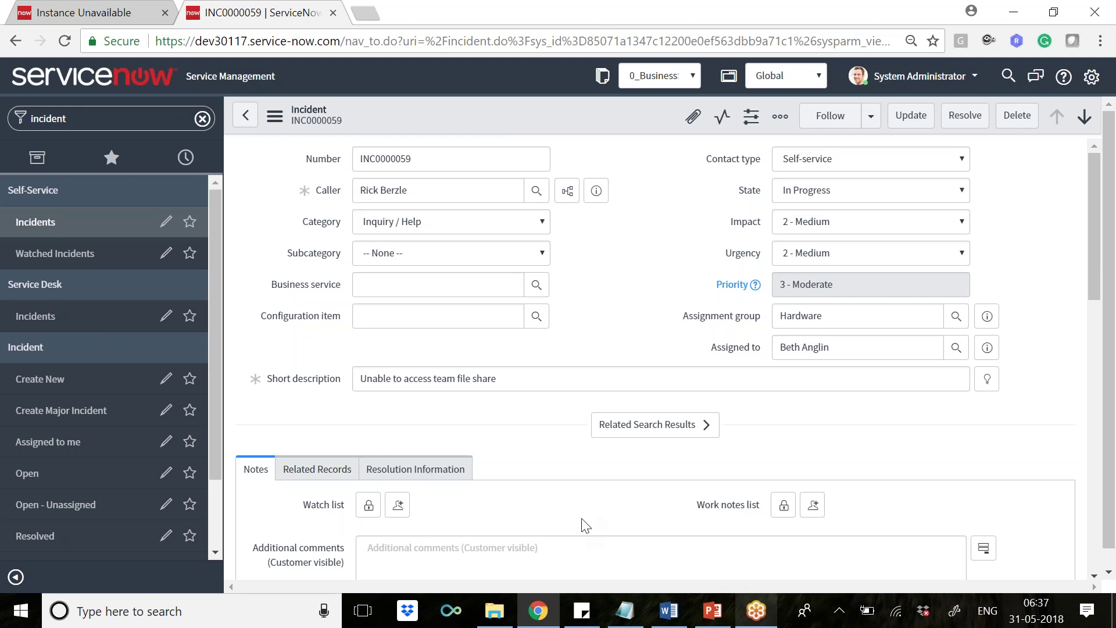
Unlock the incident's Watch list and add the first and third users from the user directory to it
click(370, 508)
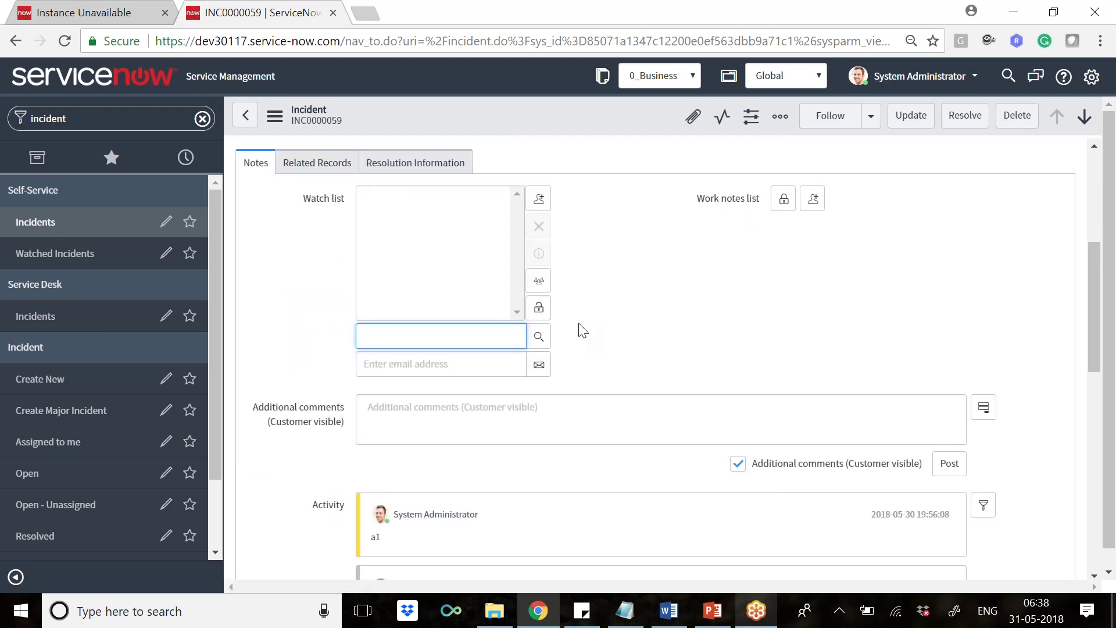
click(539, 340)
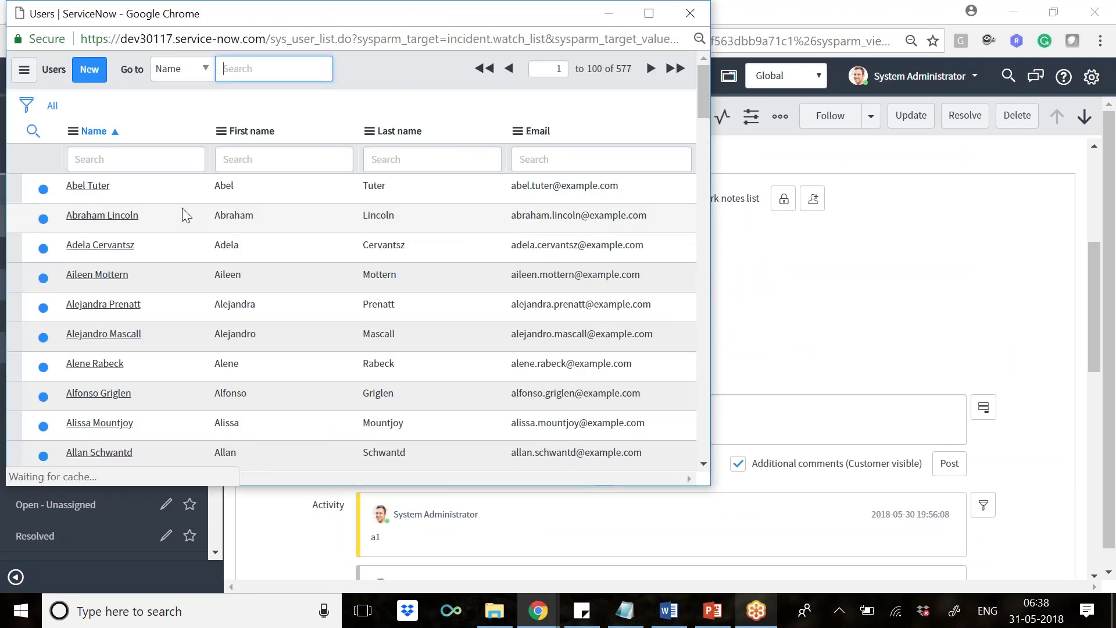
click(92, 185)
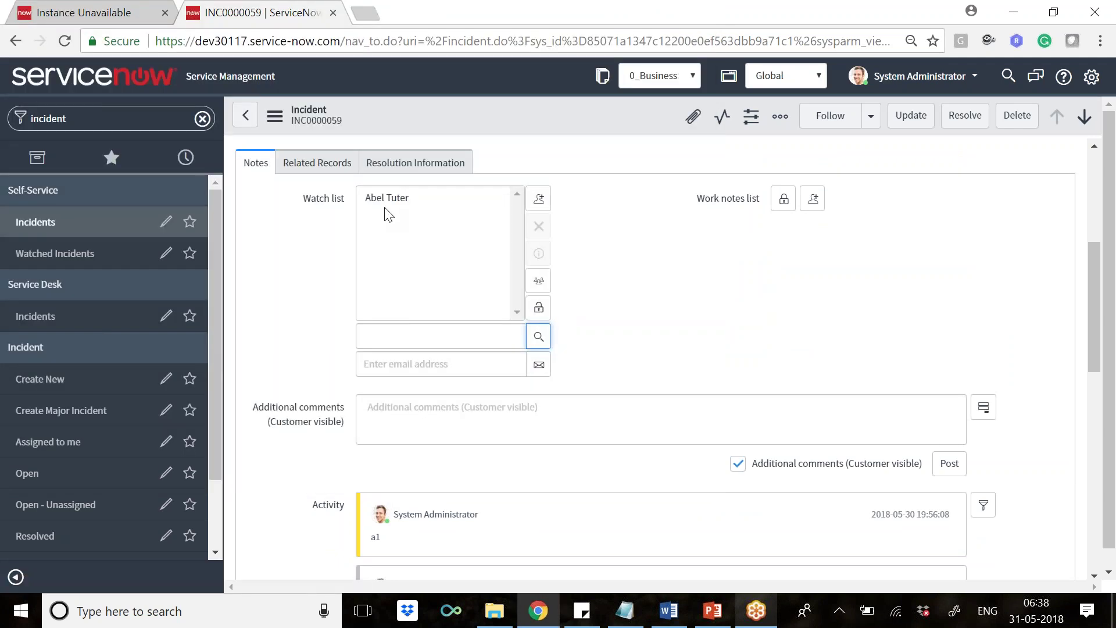
click(537, 342)
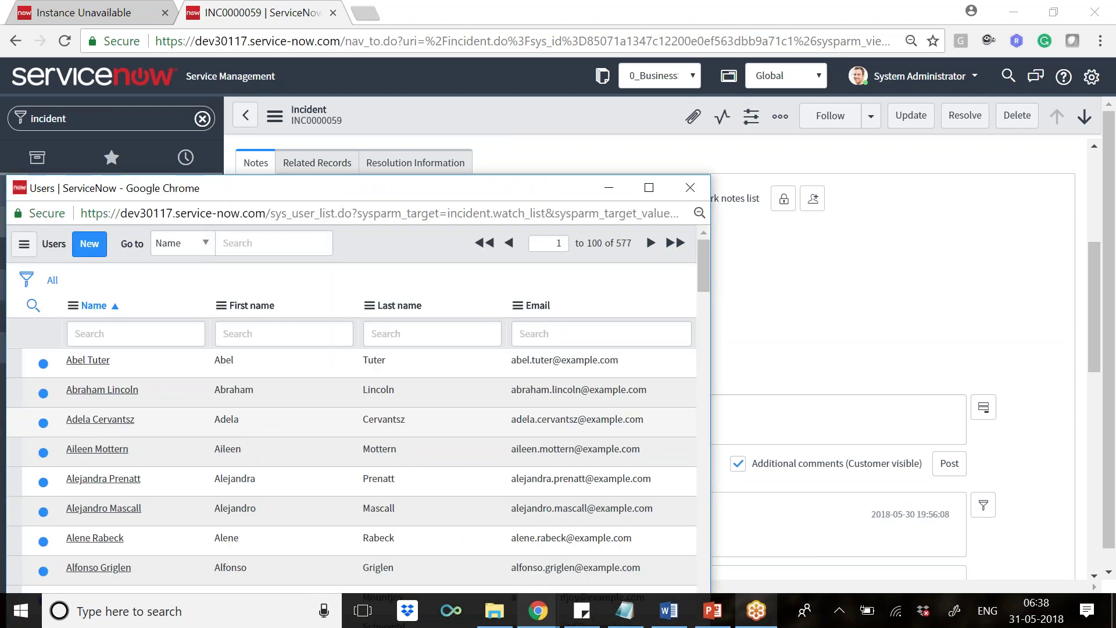
click(84, 351)
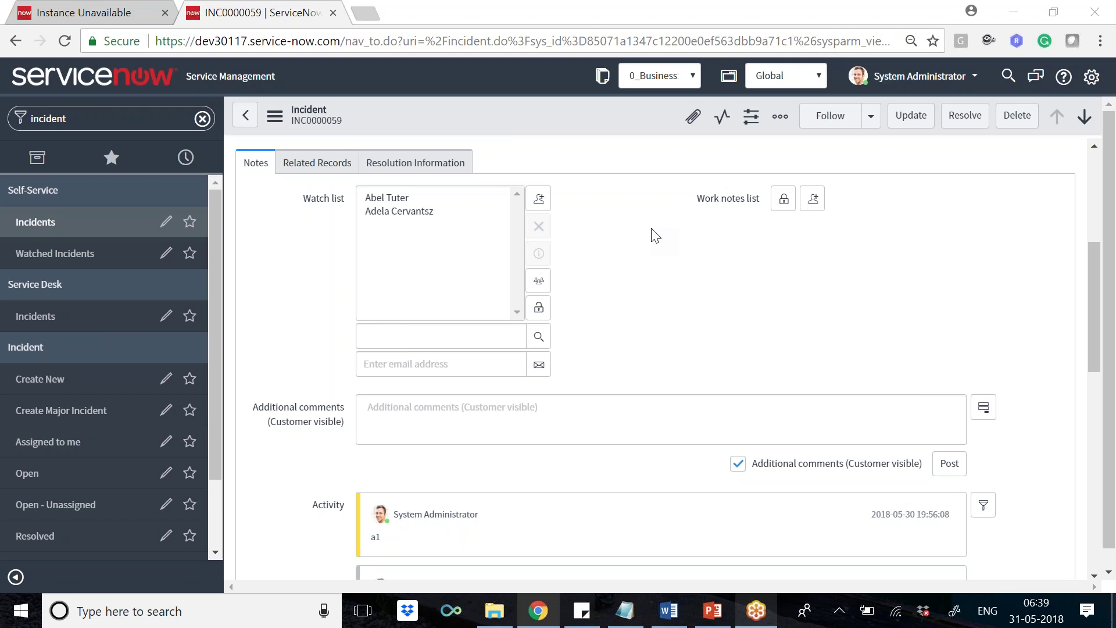
drag(1099, 348, 1106, 227)
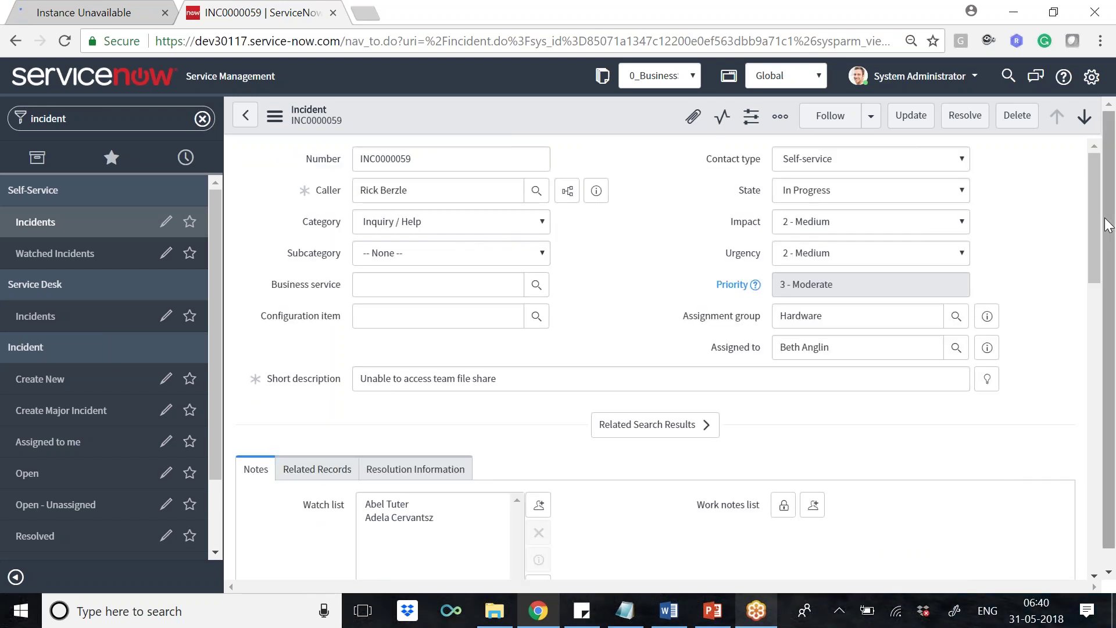
drag(839, 351, 735, 340)
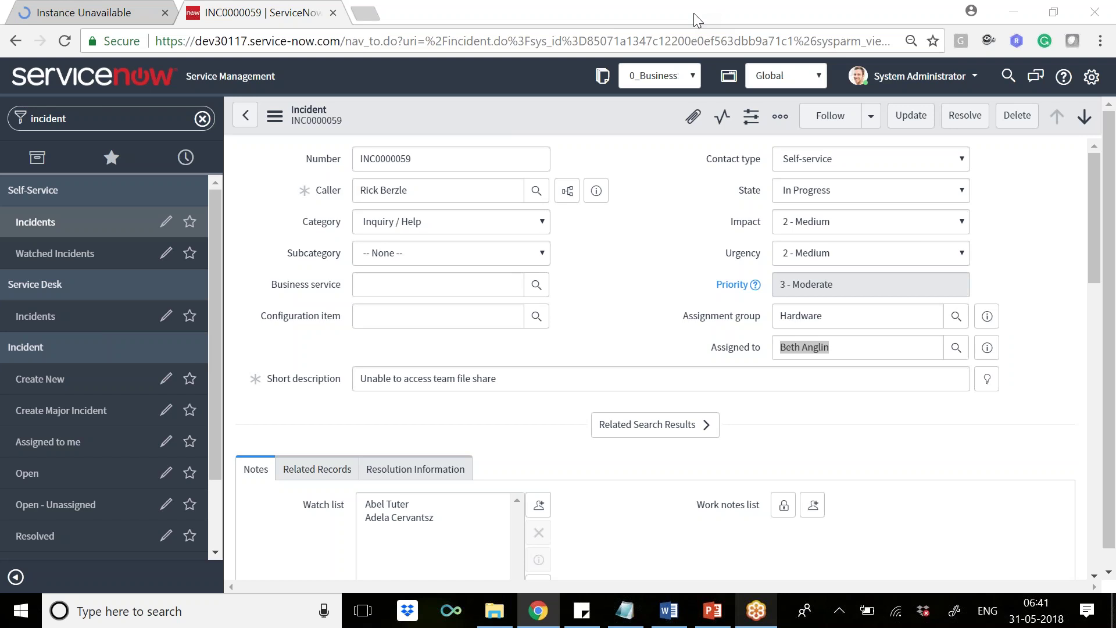
click(640, 228)
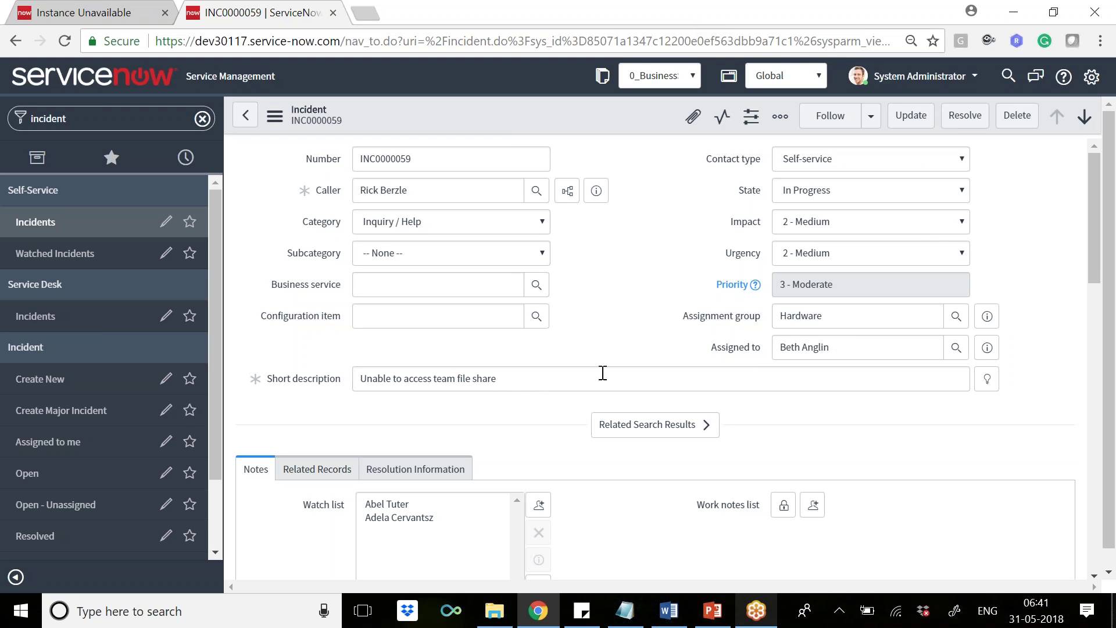
Start resolving the incident and set its mandatory Resolution code to Solved (Permanently)
click(957, 117)
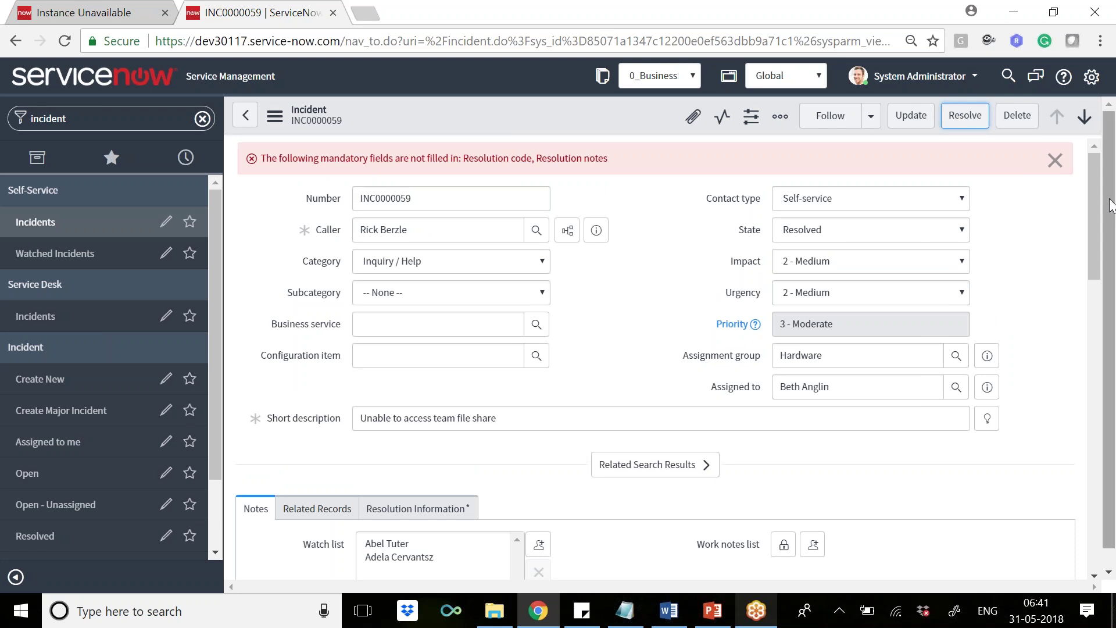
drag(1098, 206, 1098, 231)
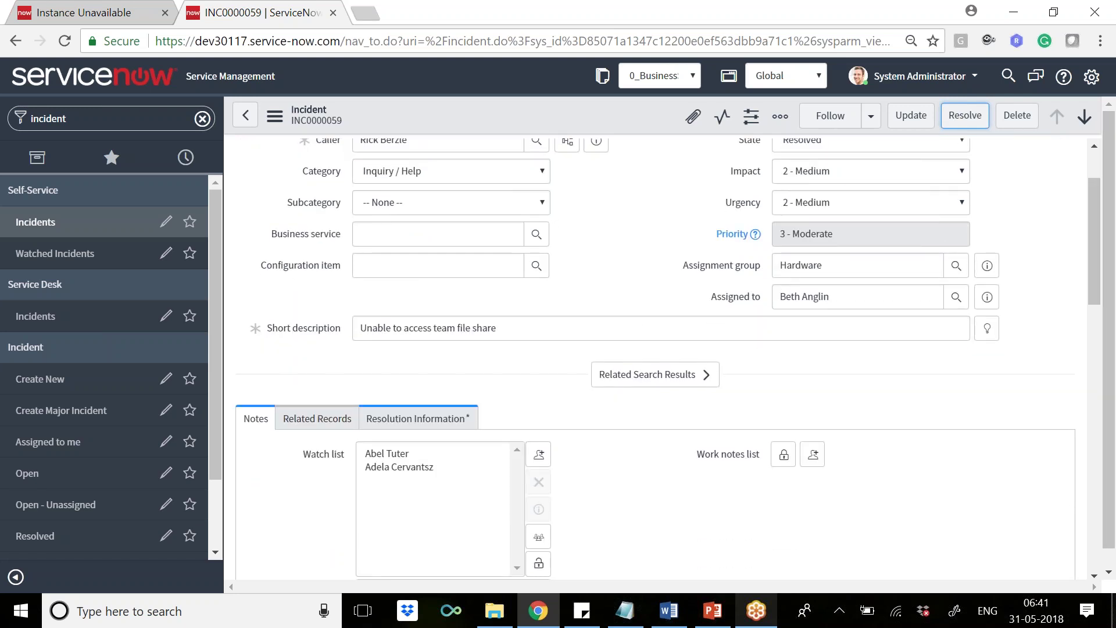
click(415, 418)
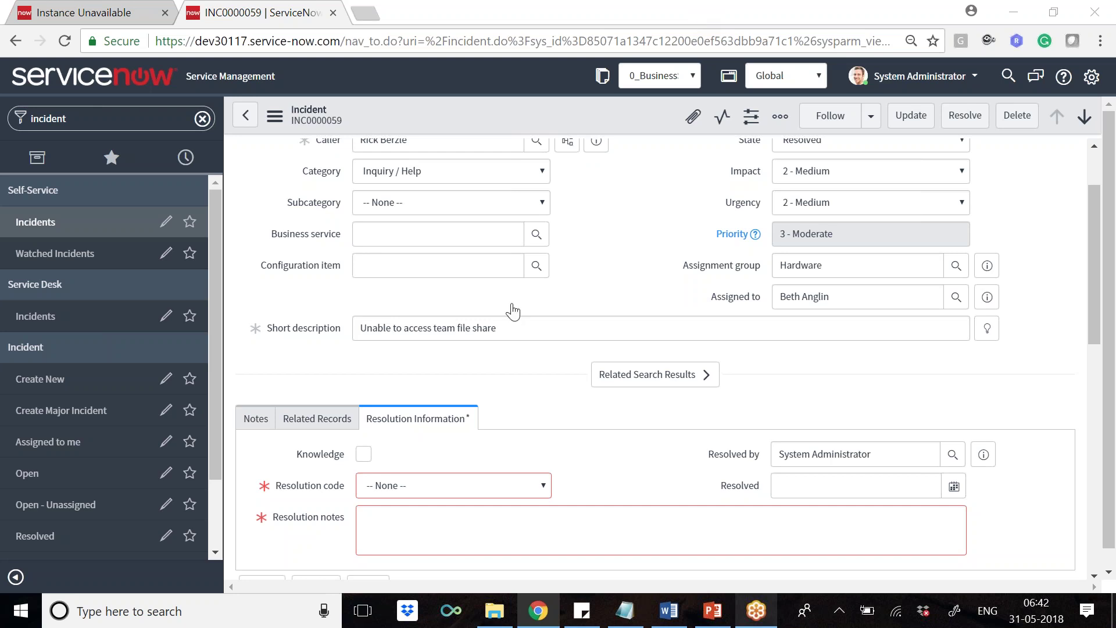
click(393, 487)
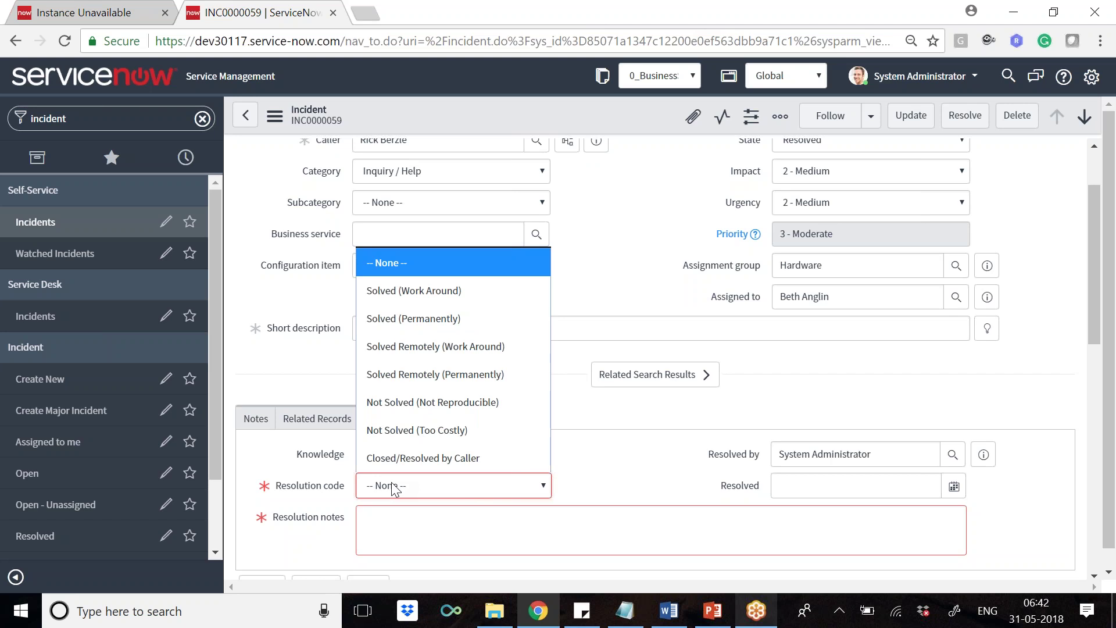
click(423, 320)
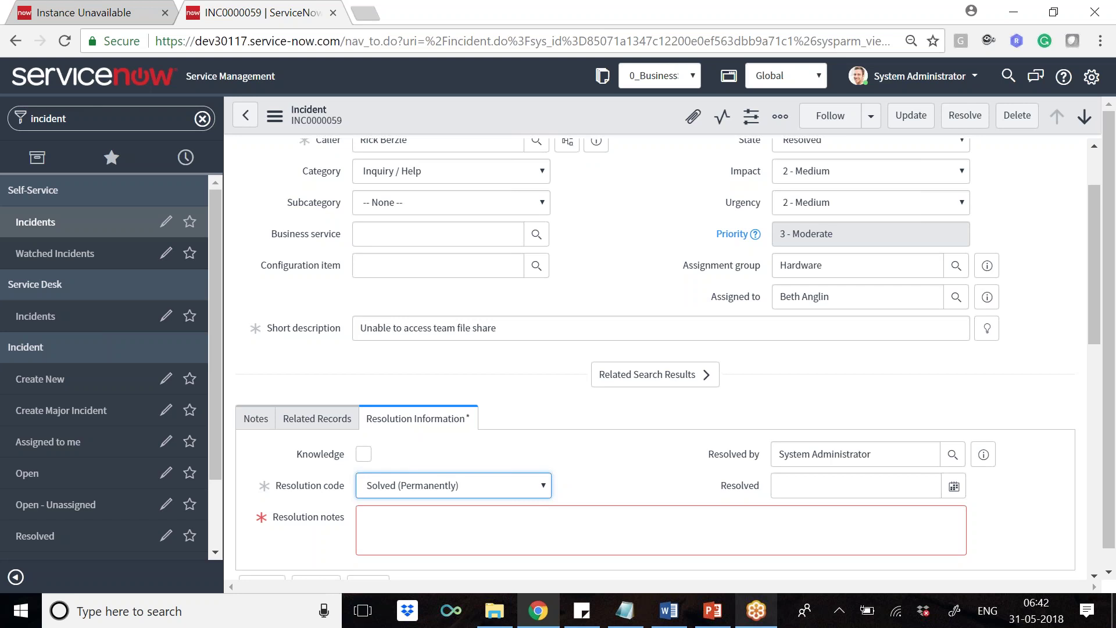
Enter "fixed your laptop" as the Resolution notes and resolve the incident
click(460, 520)
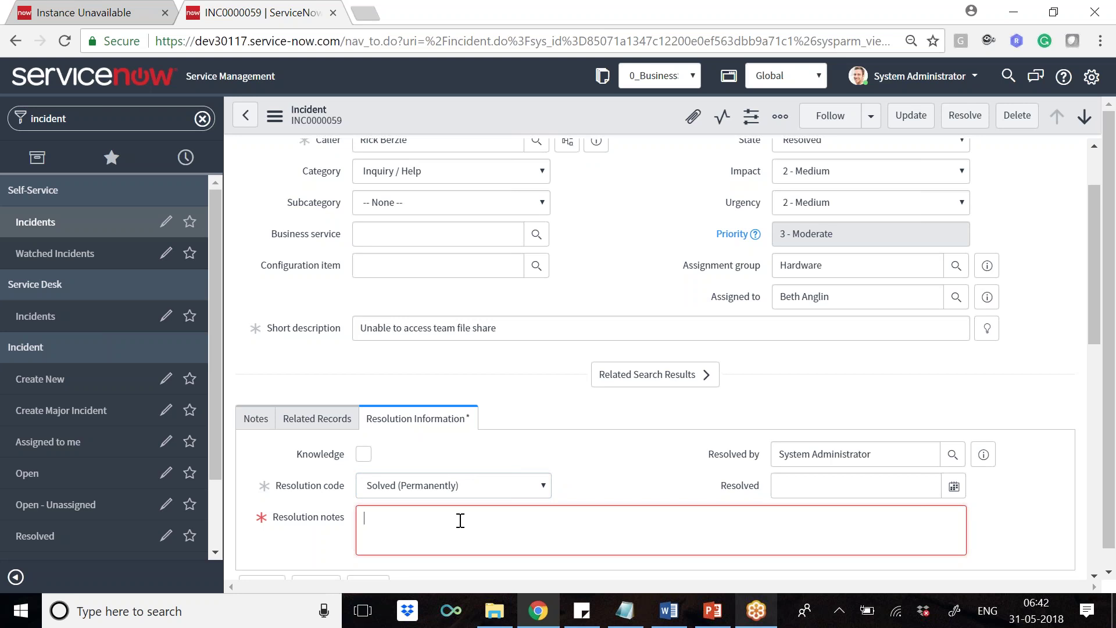
text(fixed y)
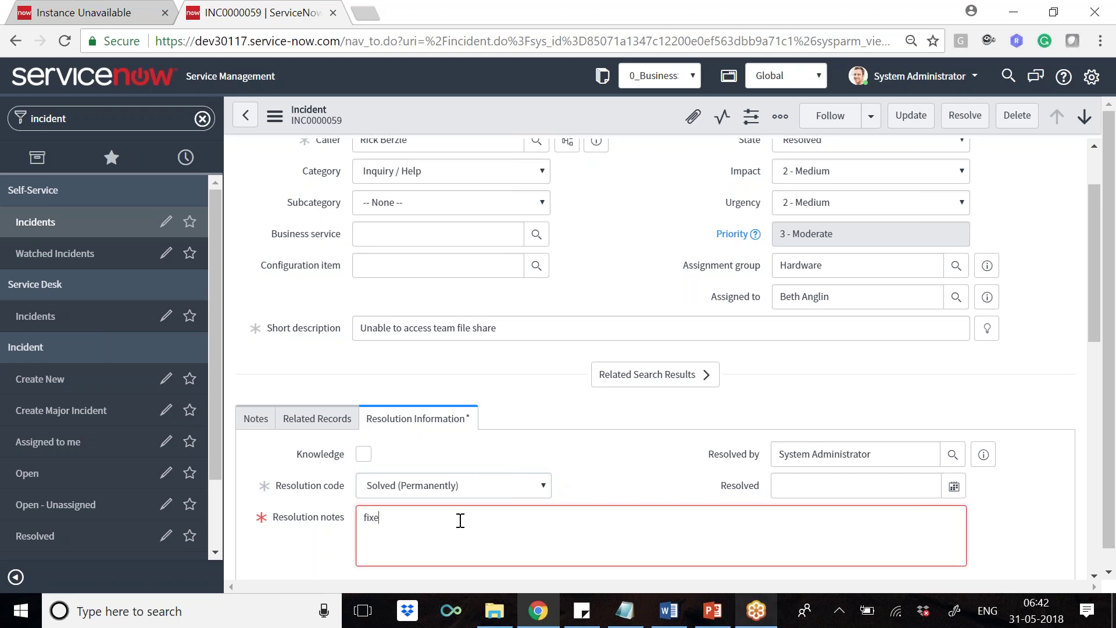
text(our laptop)
click(964, 118)
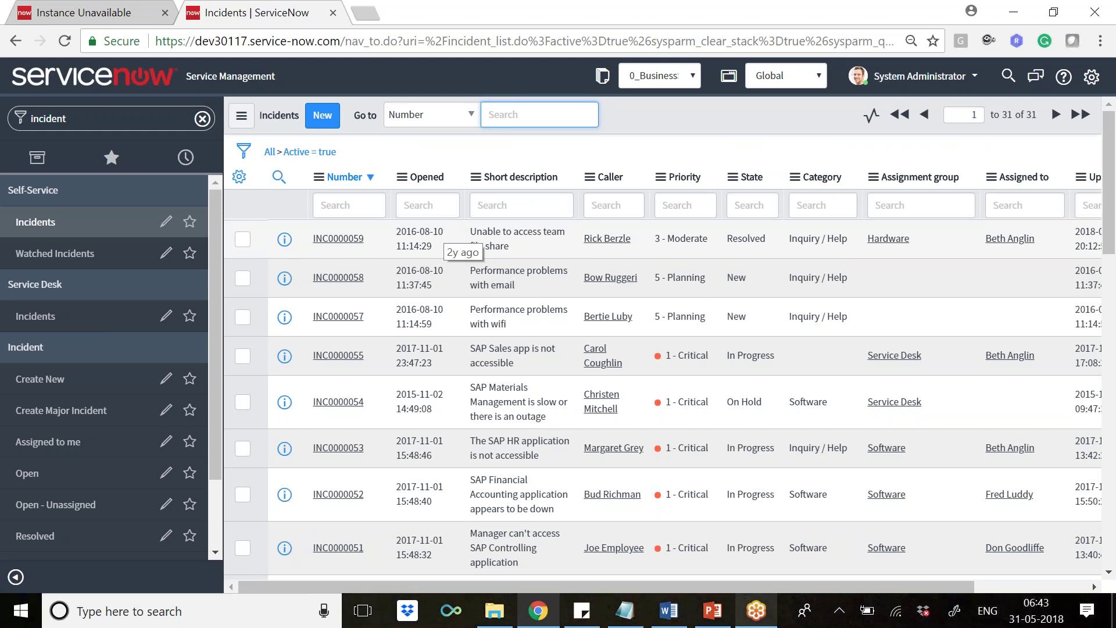
Open the resolved incident INC0000059, set its State to In Progress and update the record
click(338, 238)
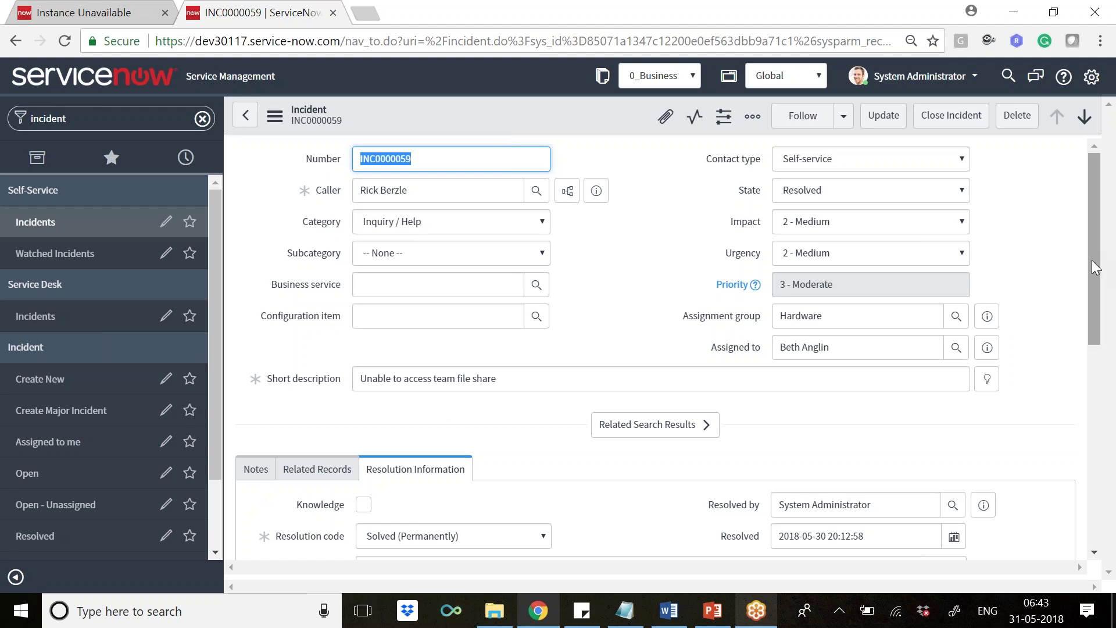
drag(1094, 271, 1102, 324)
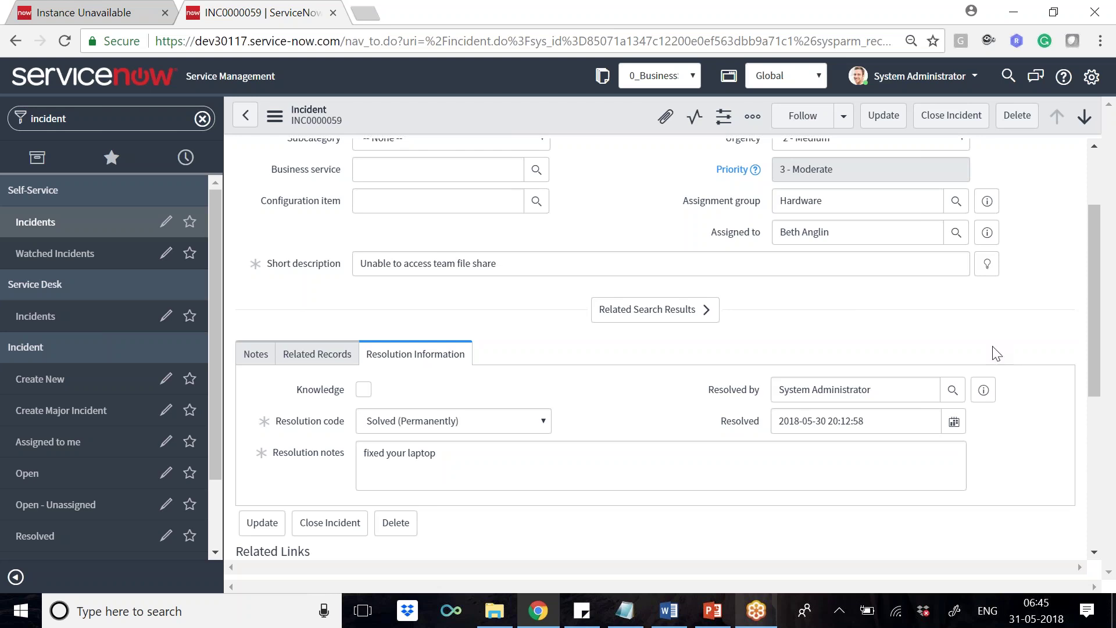
drag(1095, 348, 1094, 290)
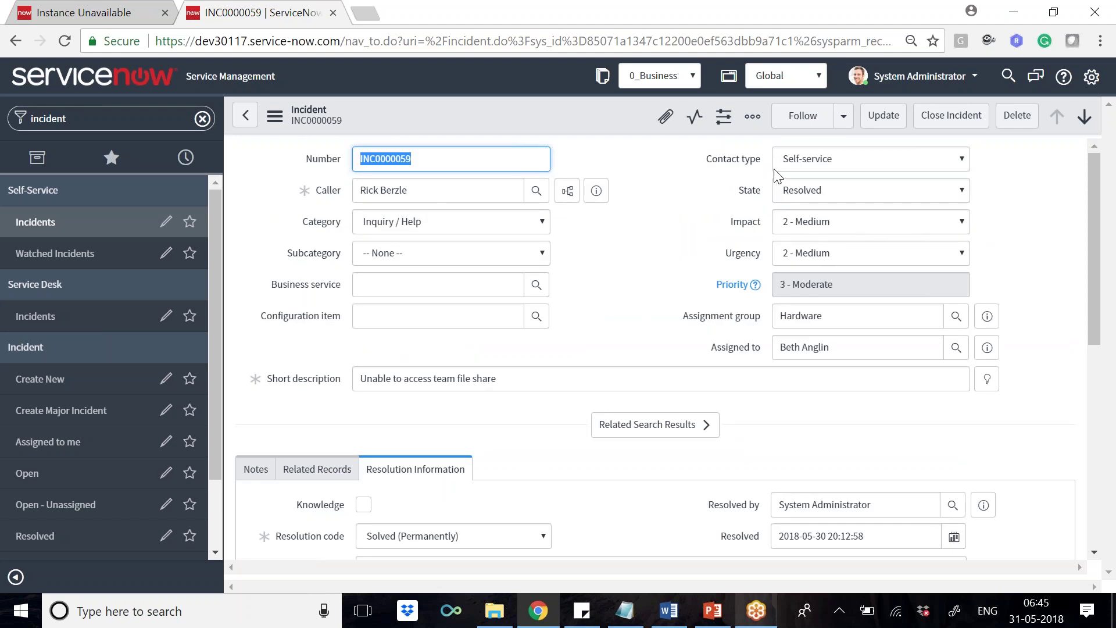
click(809, 190)
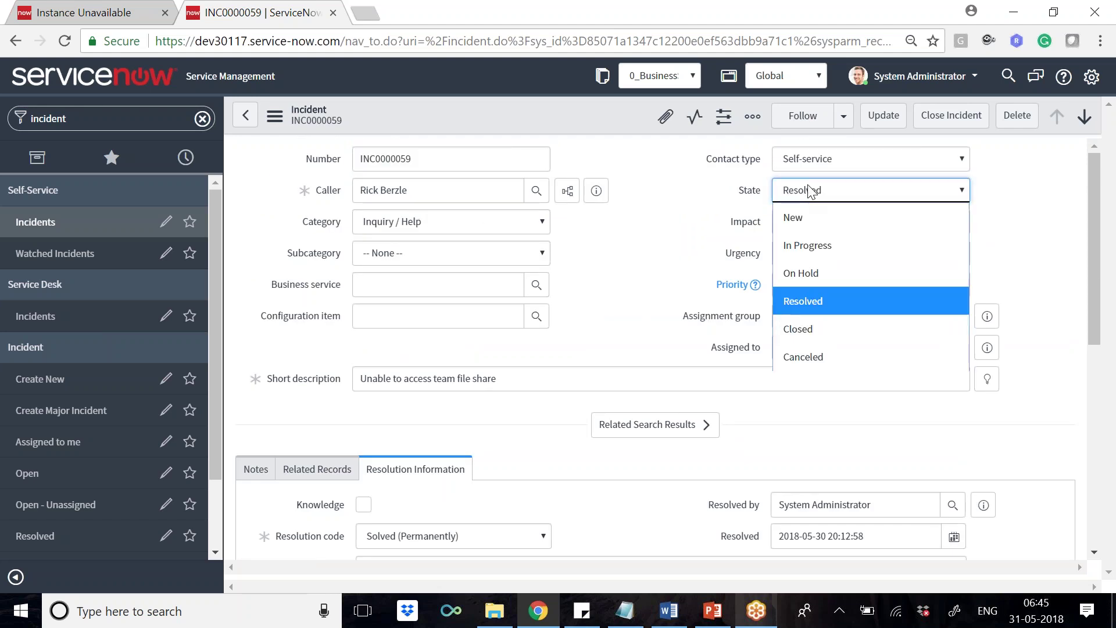
click(819, 245)
click(871, 119)
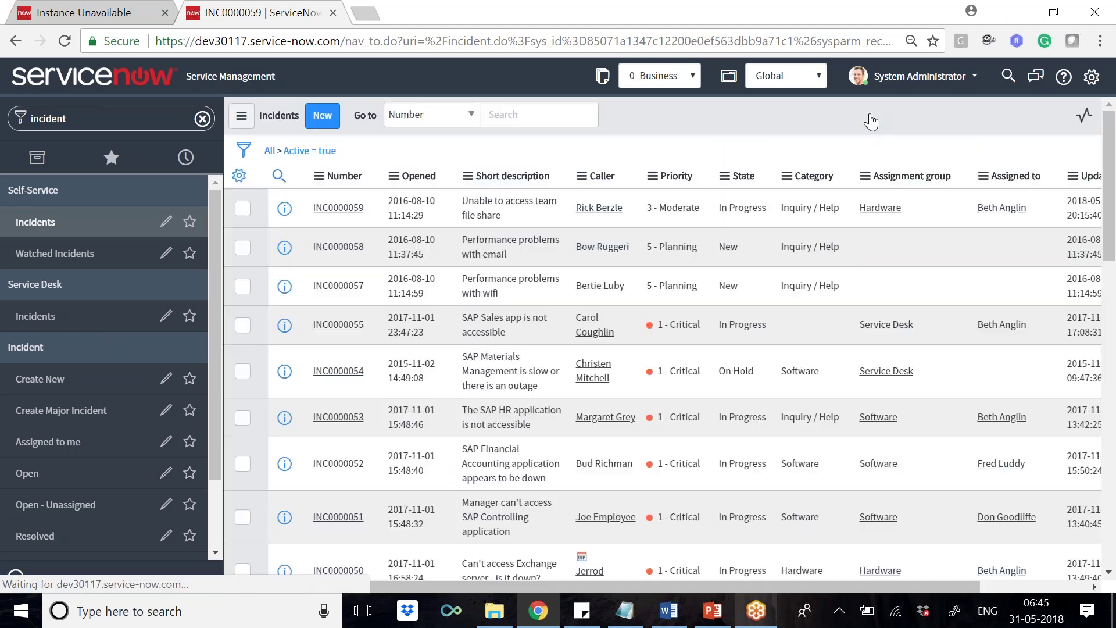
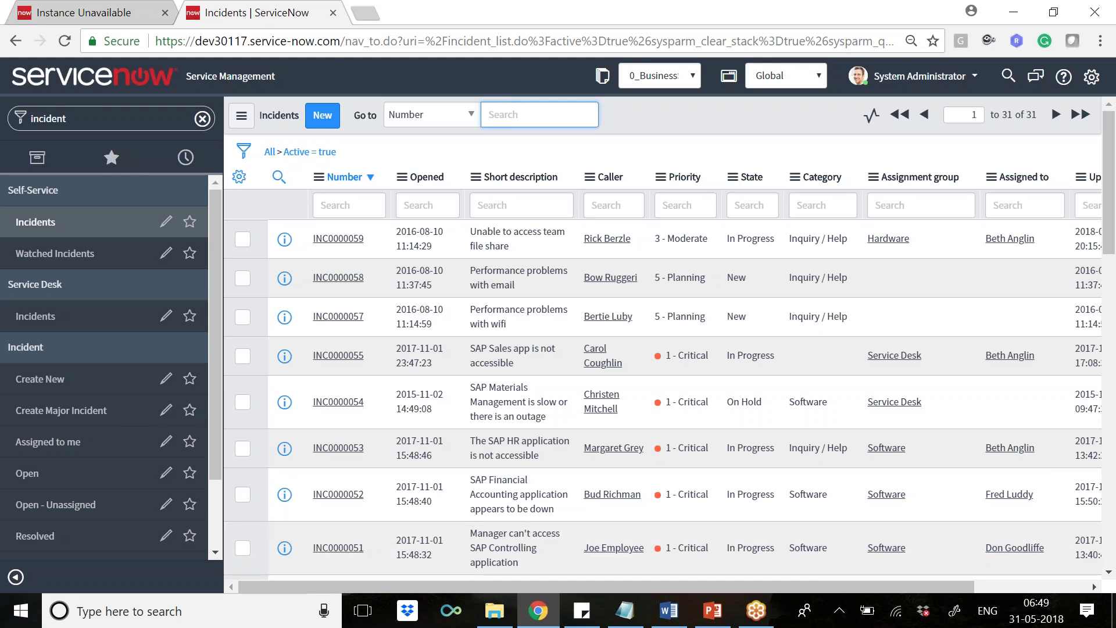
Filter the navigator for "problem" and create a new problem record
click(96, 123)
text(pr)
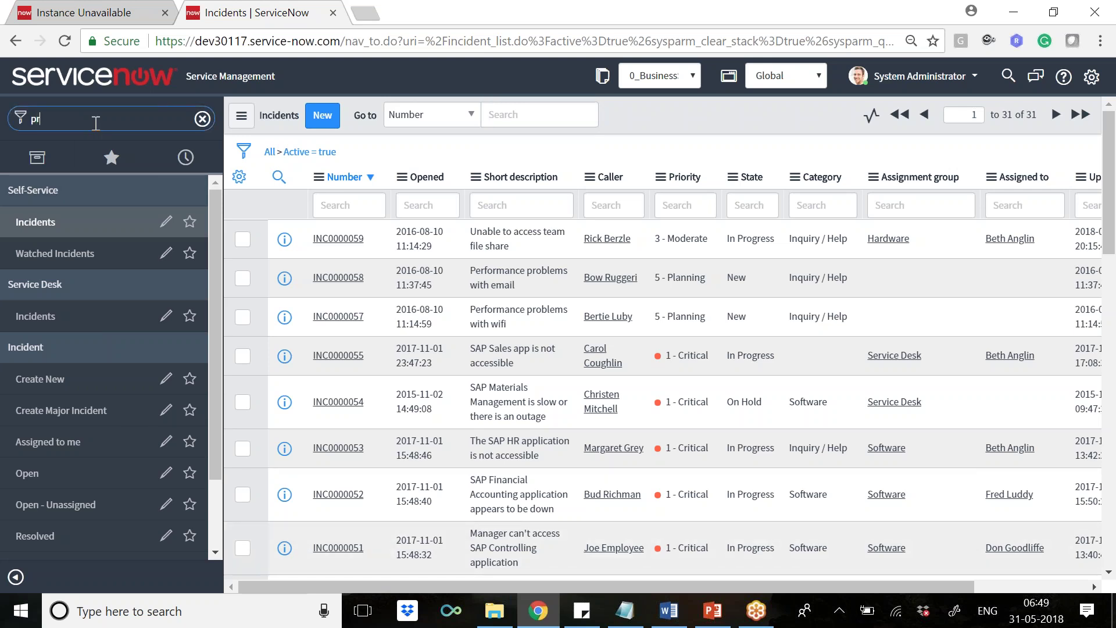
text(oblem)
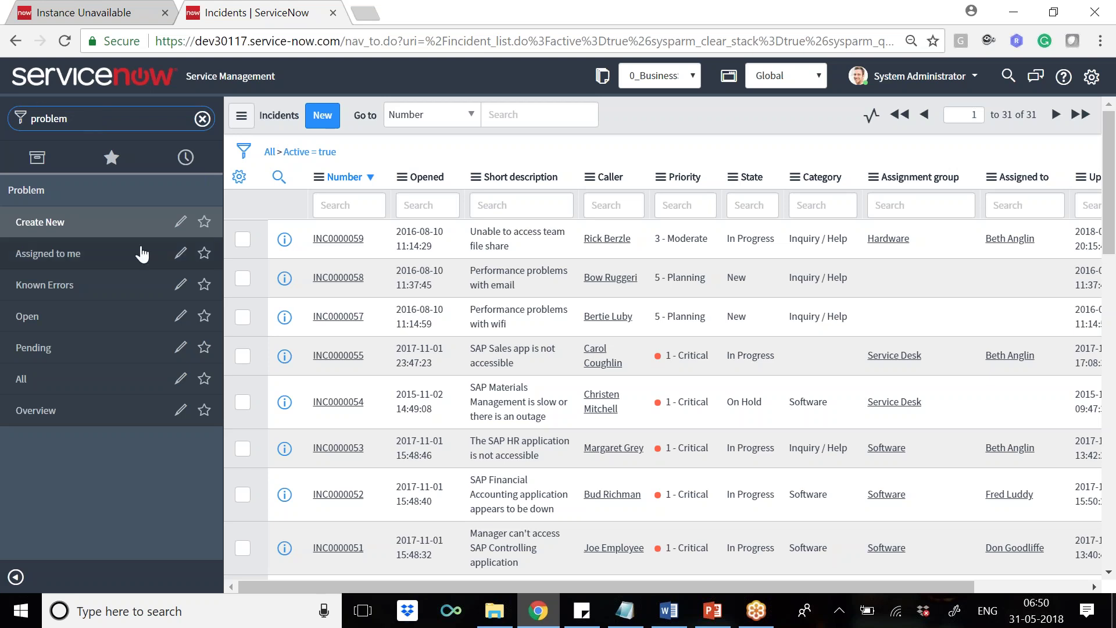
click(46, 224)
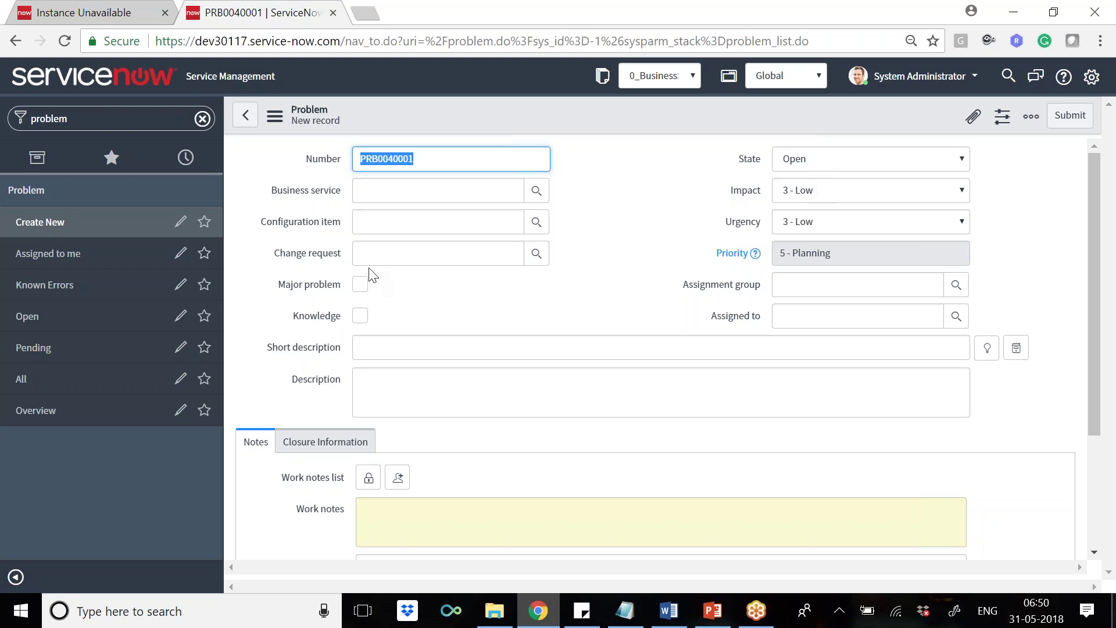
Give the new problem the short description "Punch in machine nt working" and save the record while staying on its form
click(375, 357)
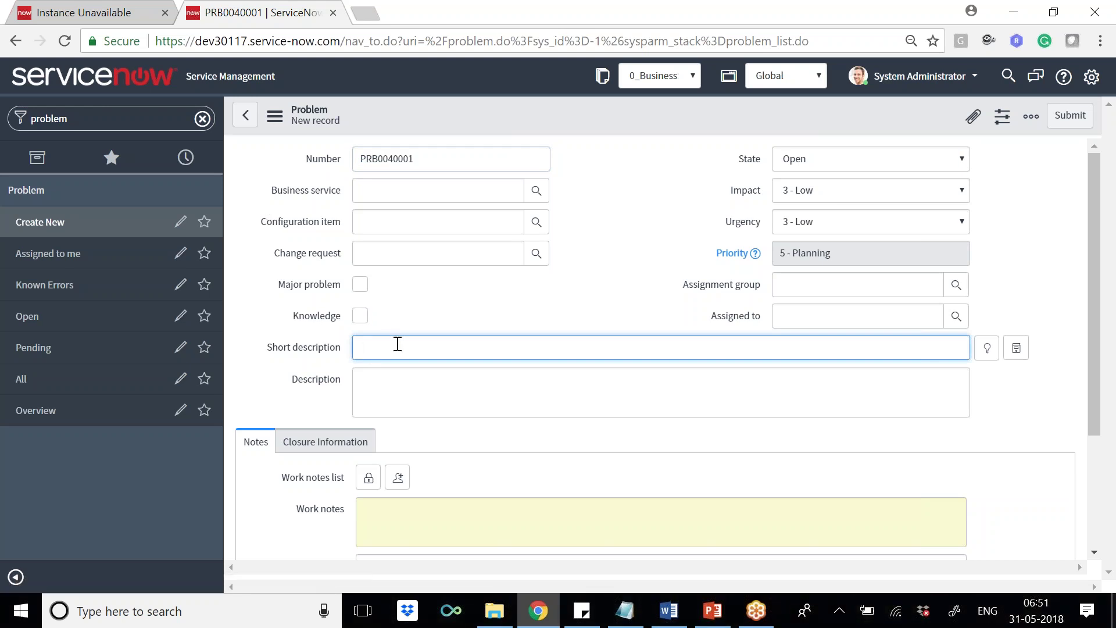
text(Punch in machine nt woreking)
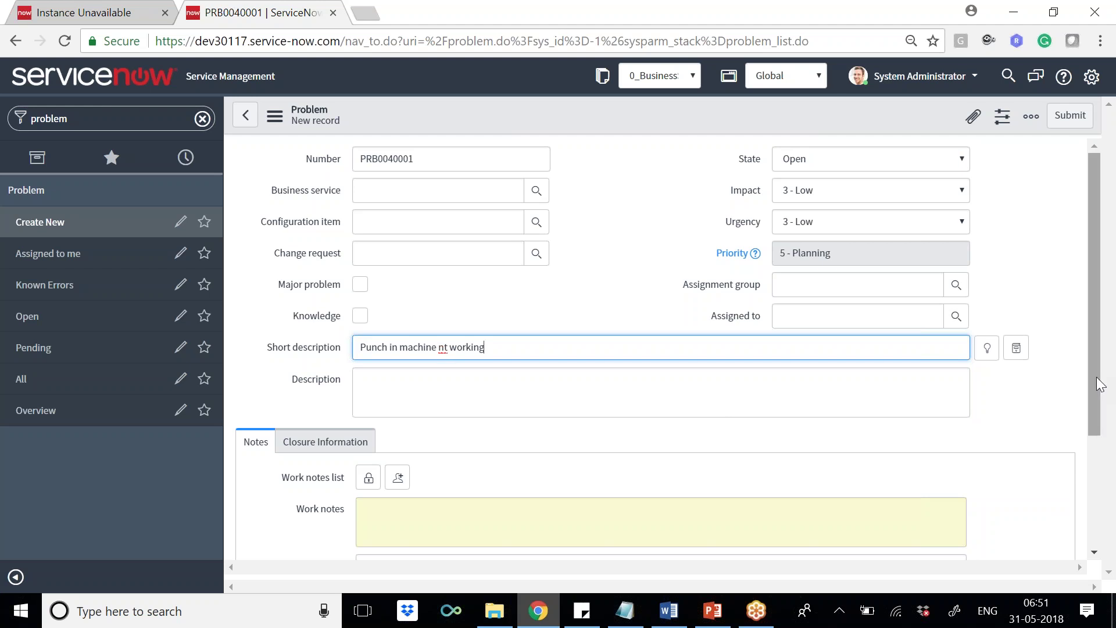
scroll(1093, 375, down, 3)
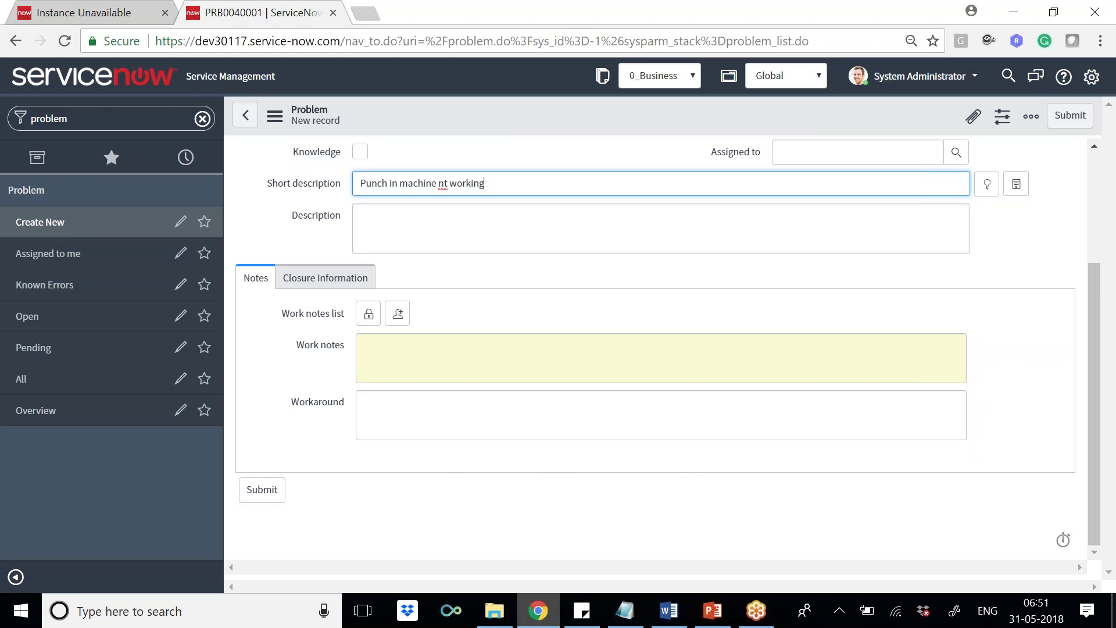
right_click(497, 115)
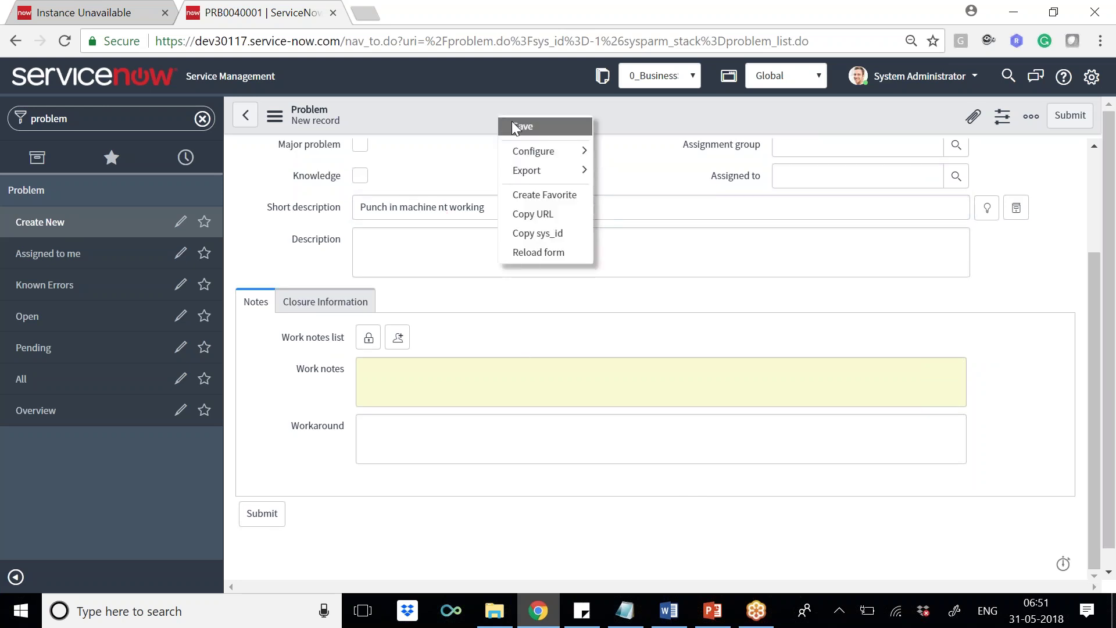
click(513, 126)
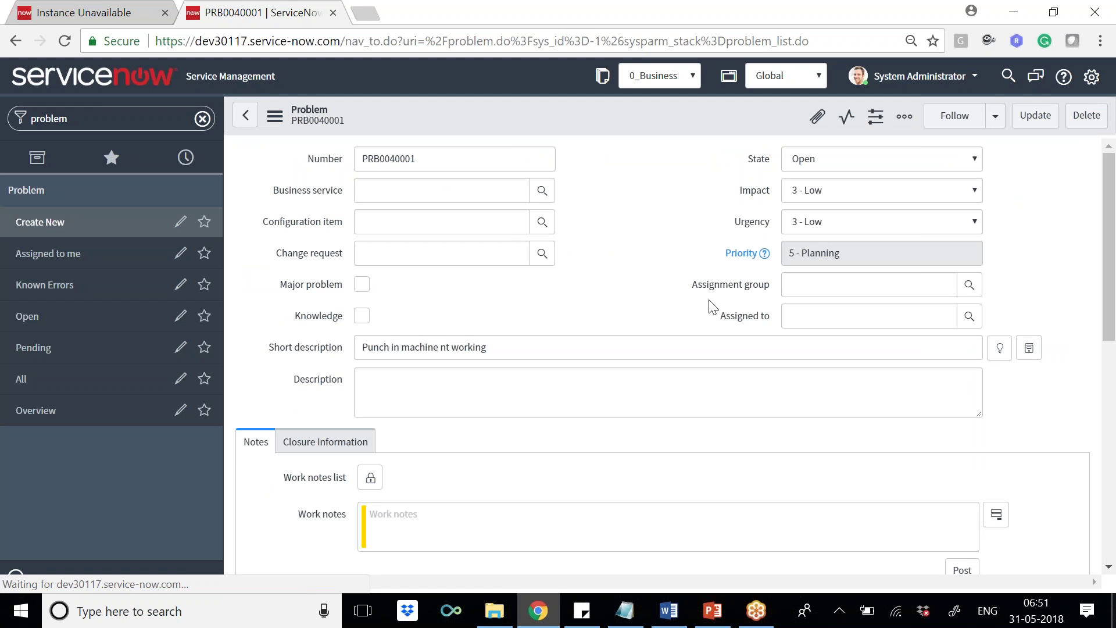
View the saved problem's related Incidents list and switch to the dev16385 instance page
drag(1108, 277, 1113, 485)
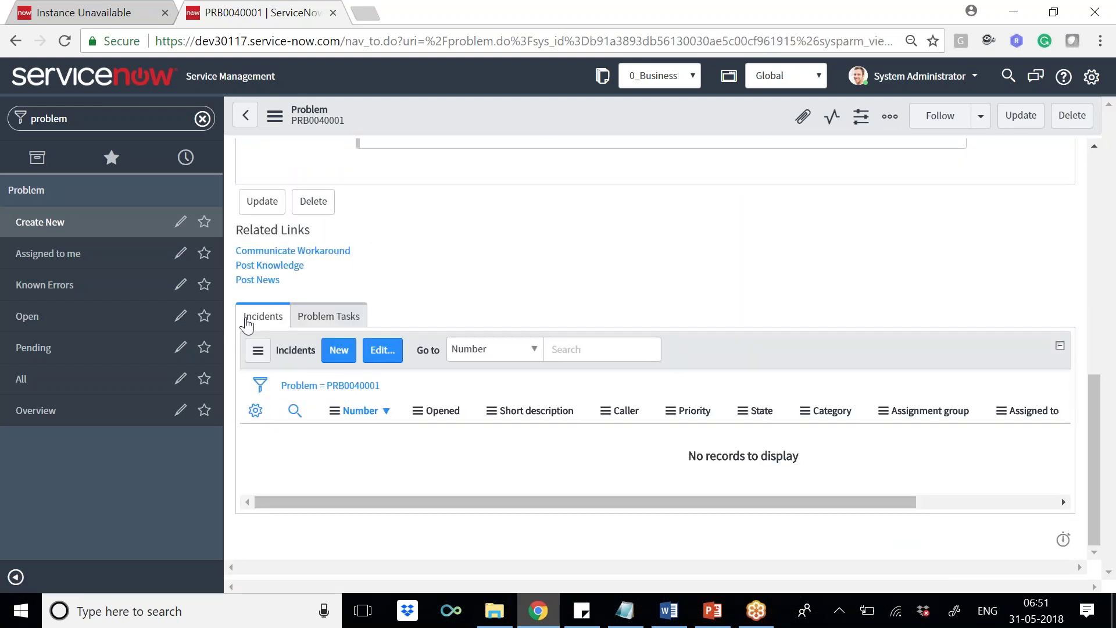
click(83, 7)
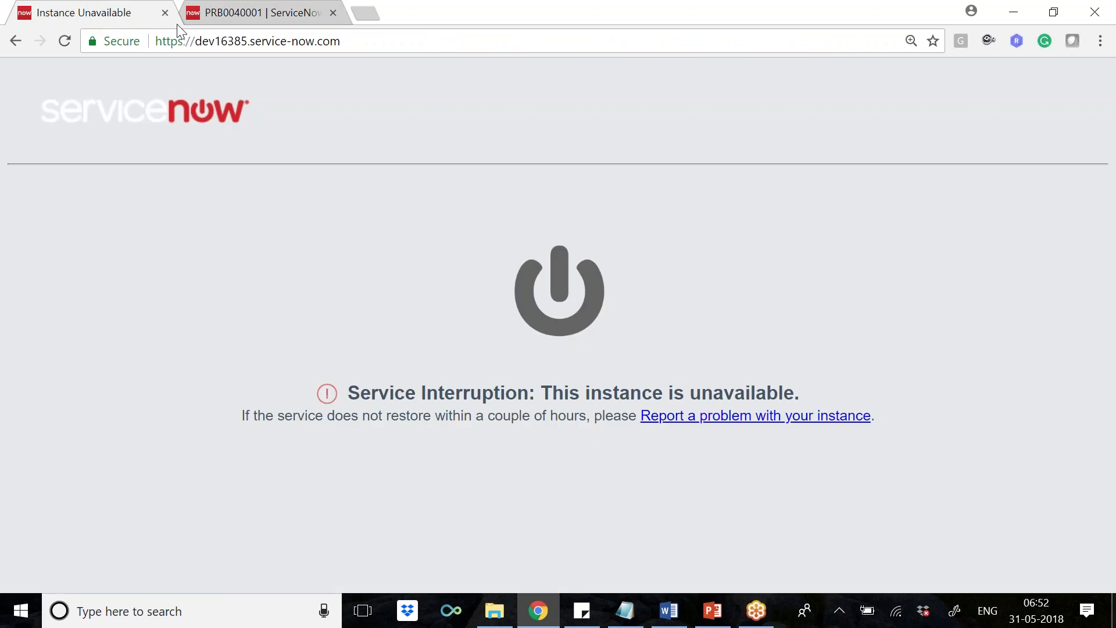
Reload the dev16385 instance page and return to the PRB0040001 problem record
click(199, 41)
key(Return)
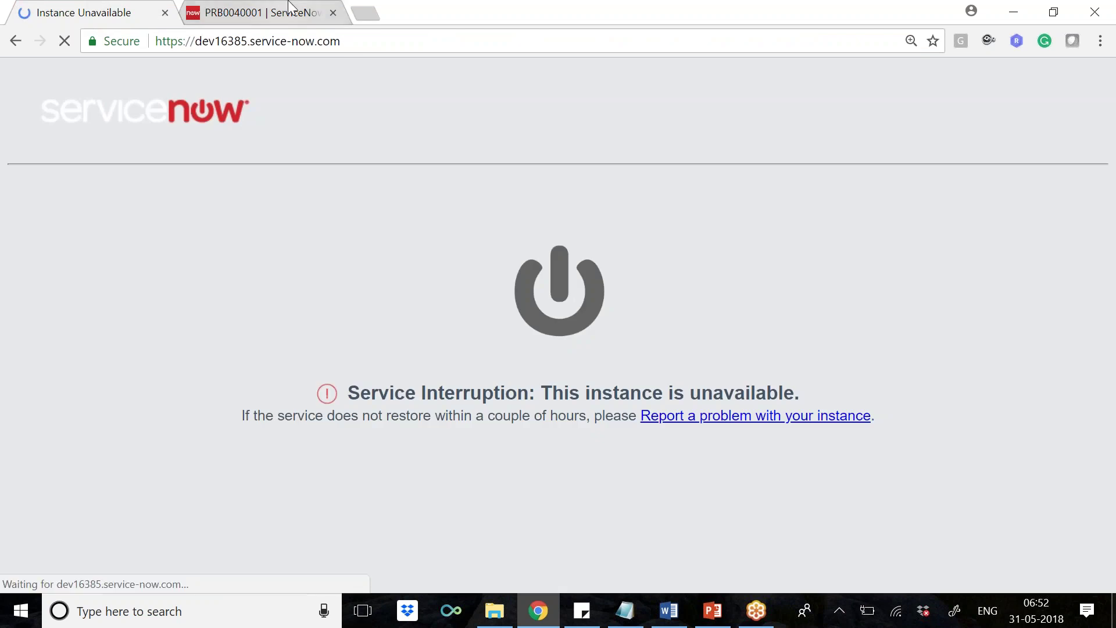
click(289, 7)
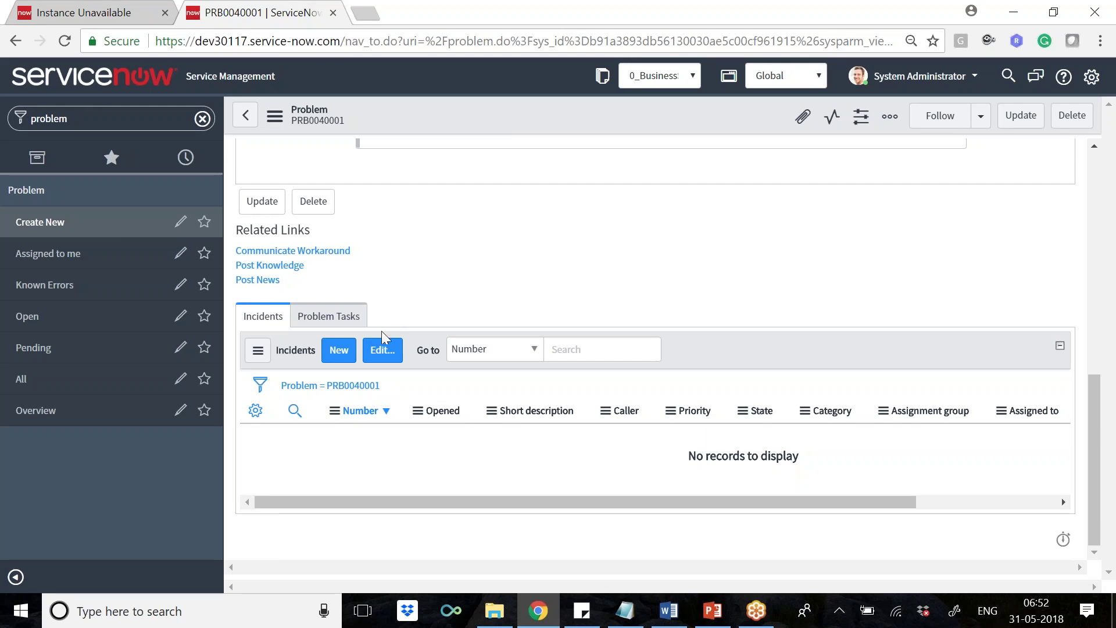
Link incidents INC0000035, INC0000034 and INC0000041 to the problem through its Incidents related list and save the members
click(381, 350)
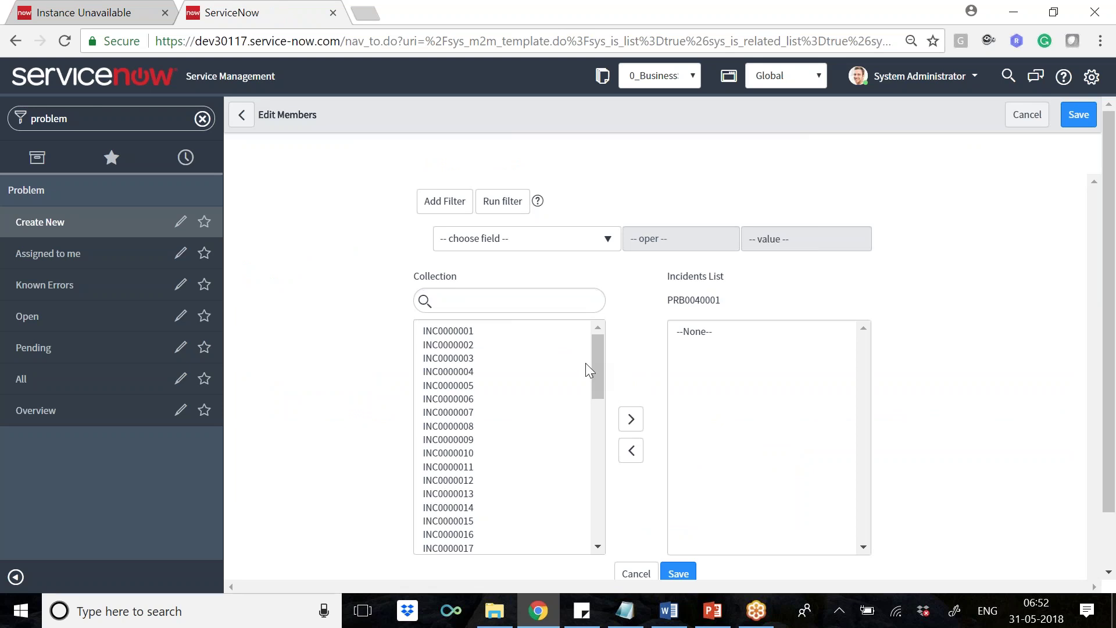
drag(601, 362, 600, 451)
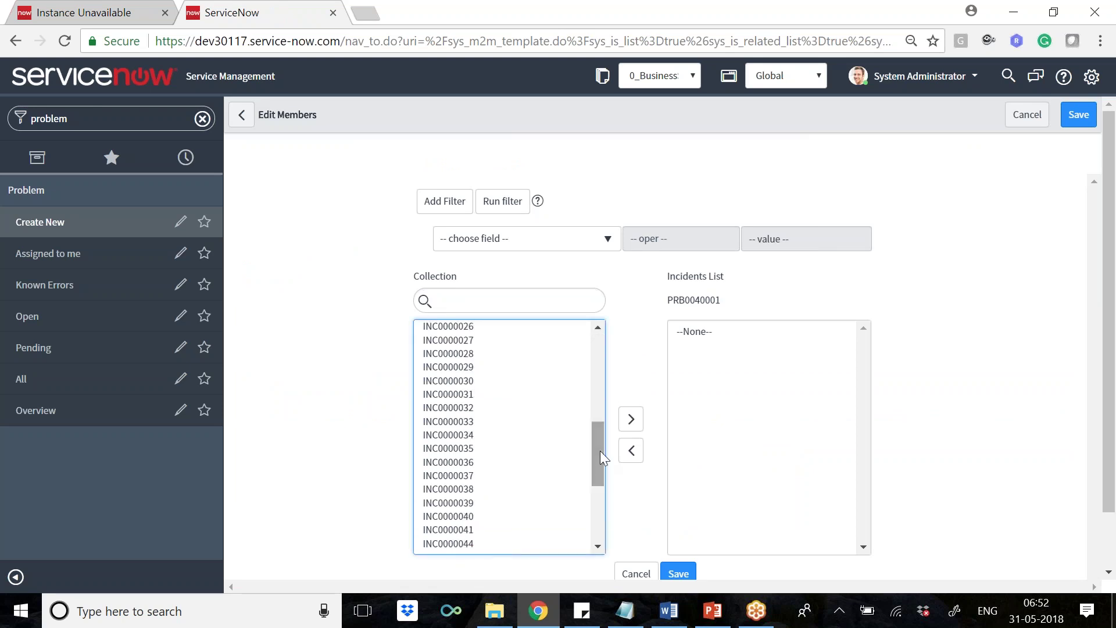
click(473, 450)
double_click(473, 452)
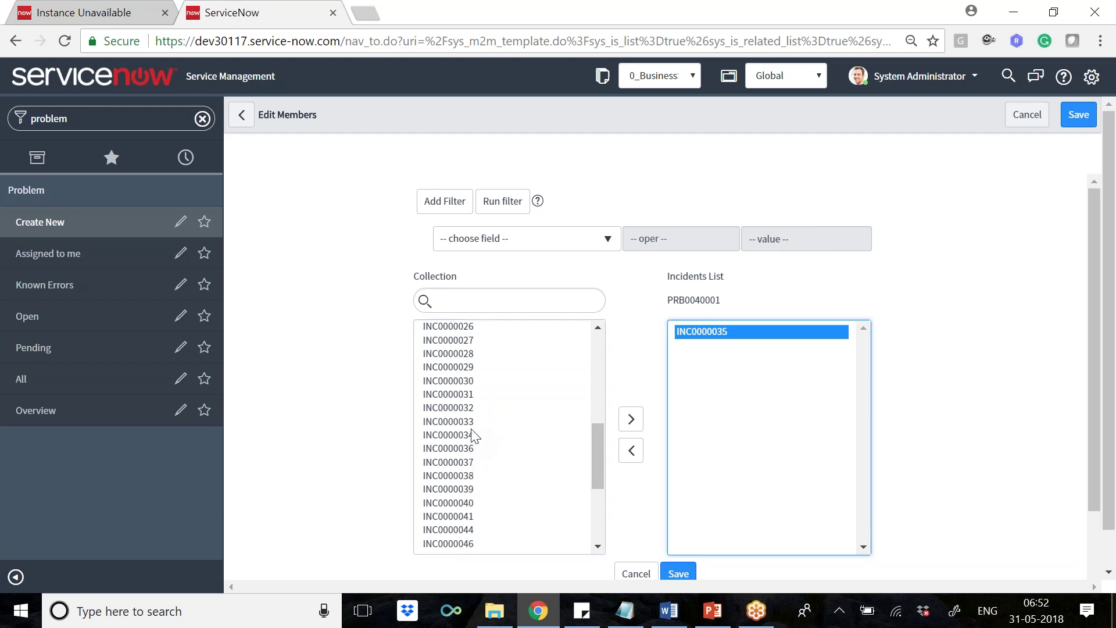
click(472, 435)
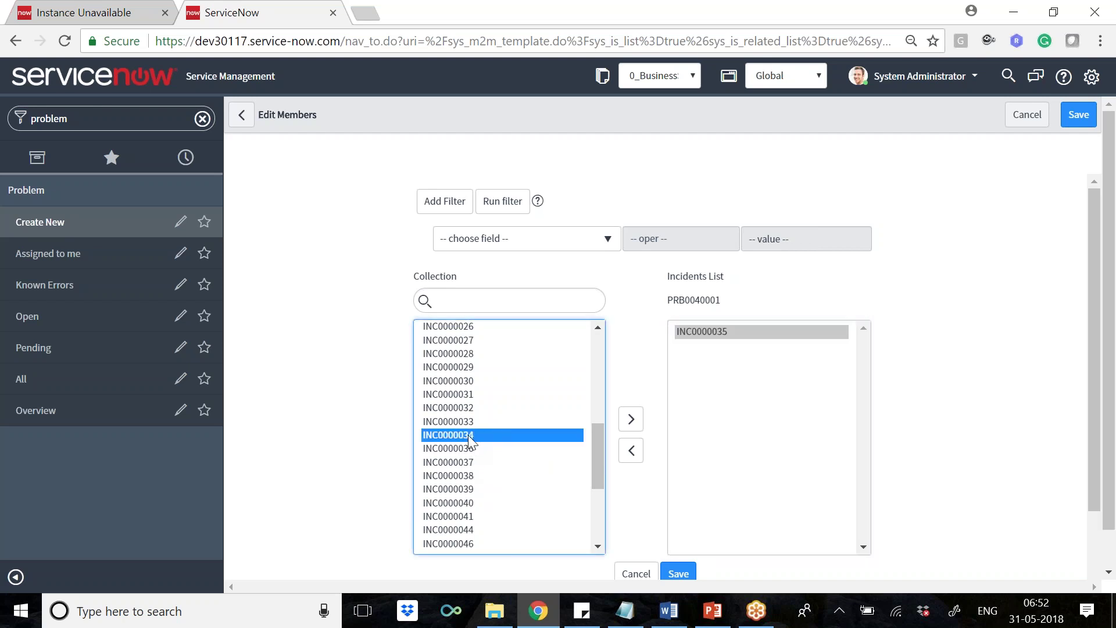
double_click(469, 434)
click(470, 501)
double_click(470, 501)
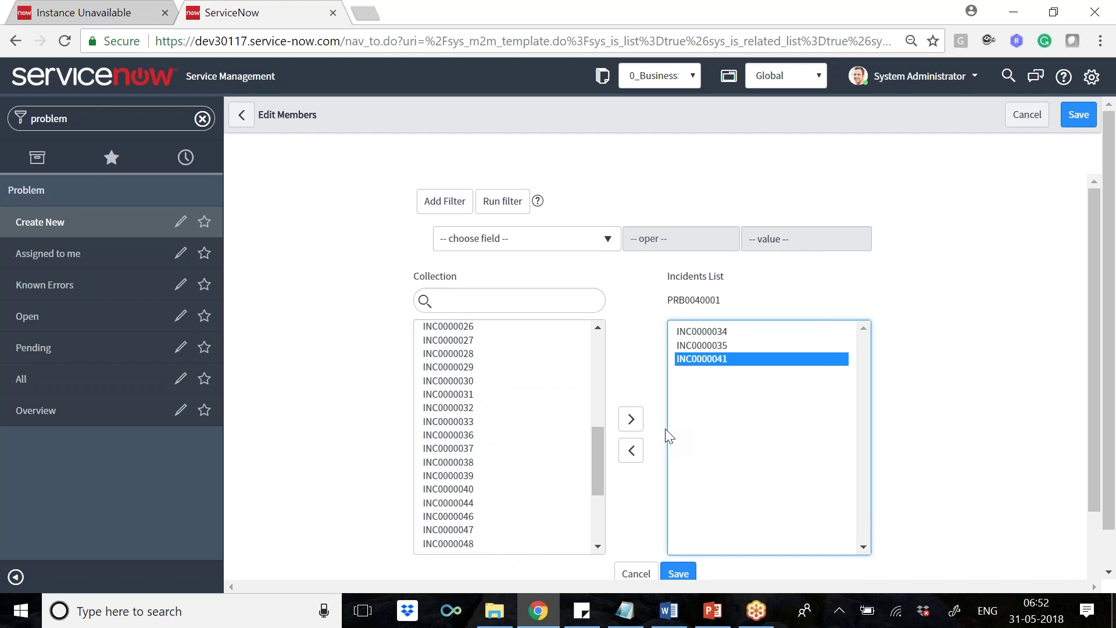
click(678, 574)
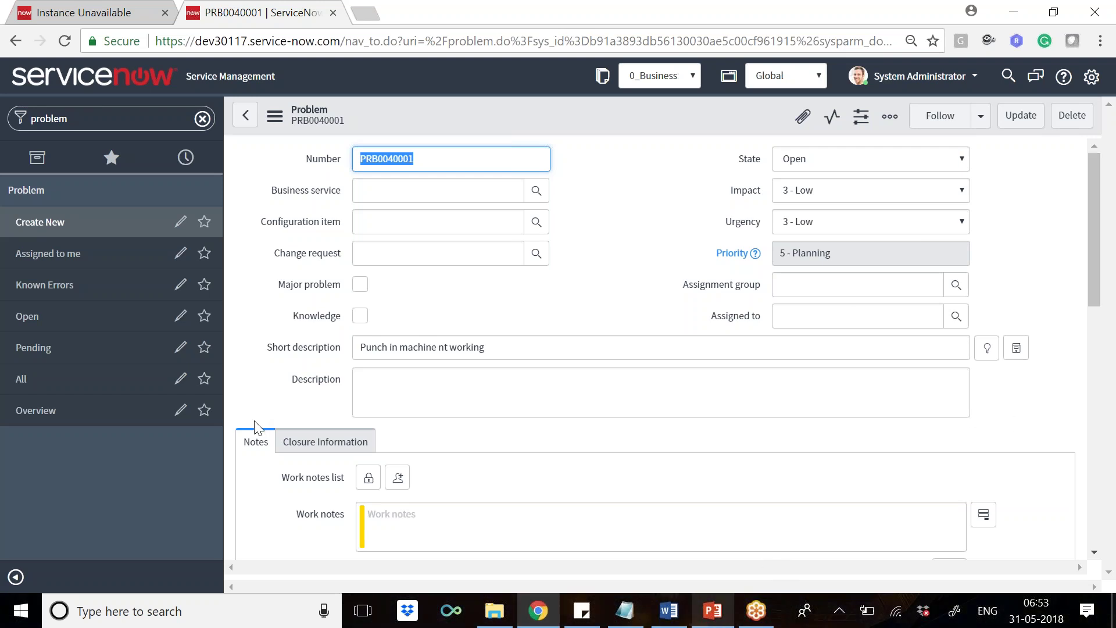
Switch the problem's notes entry to Workaround and back to Work notes
drag(1096, 283, 1108, 331)
click(855, 429)
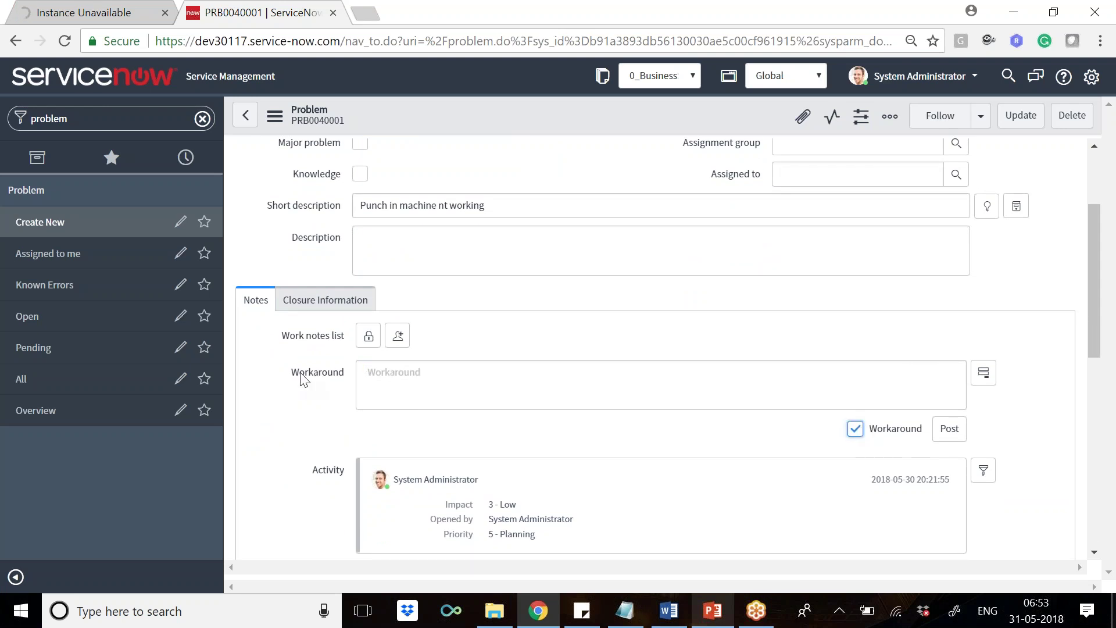
drag(291, 374, 350, 383)
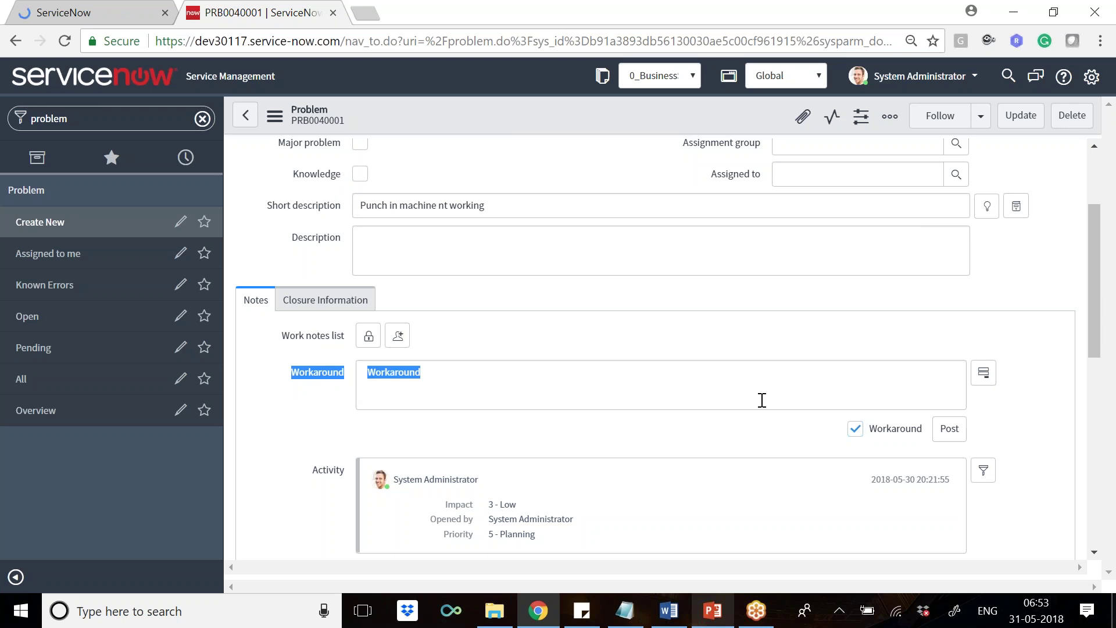
click(855, 428)
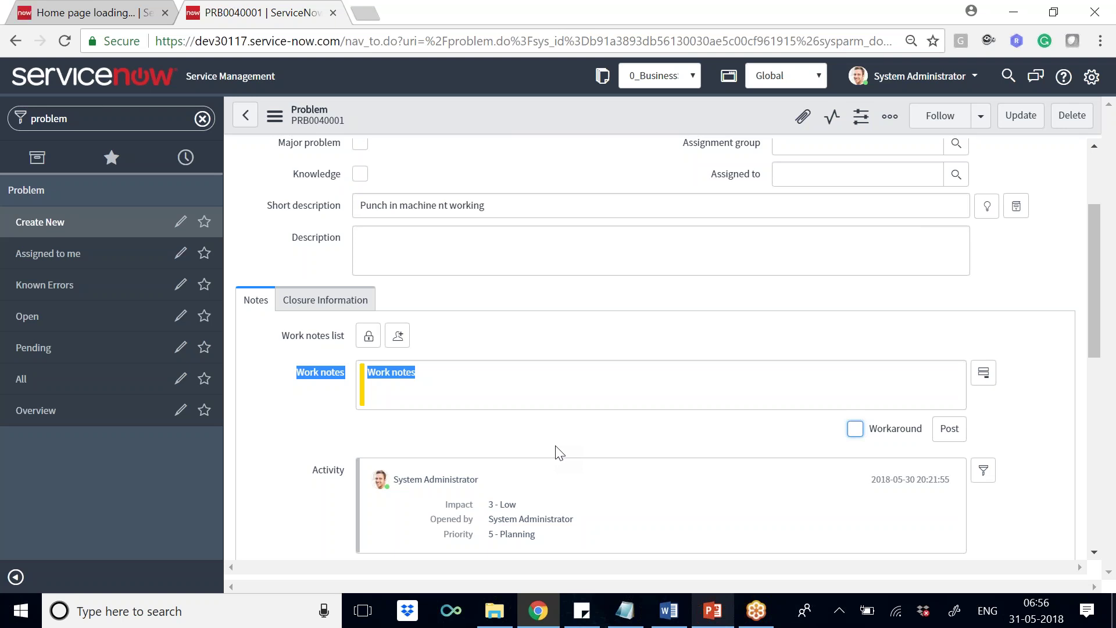
Enter "hjgjhgj" as the problem's work notes without posting them
click(433, 378)
text(hjgjhg)
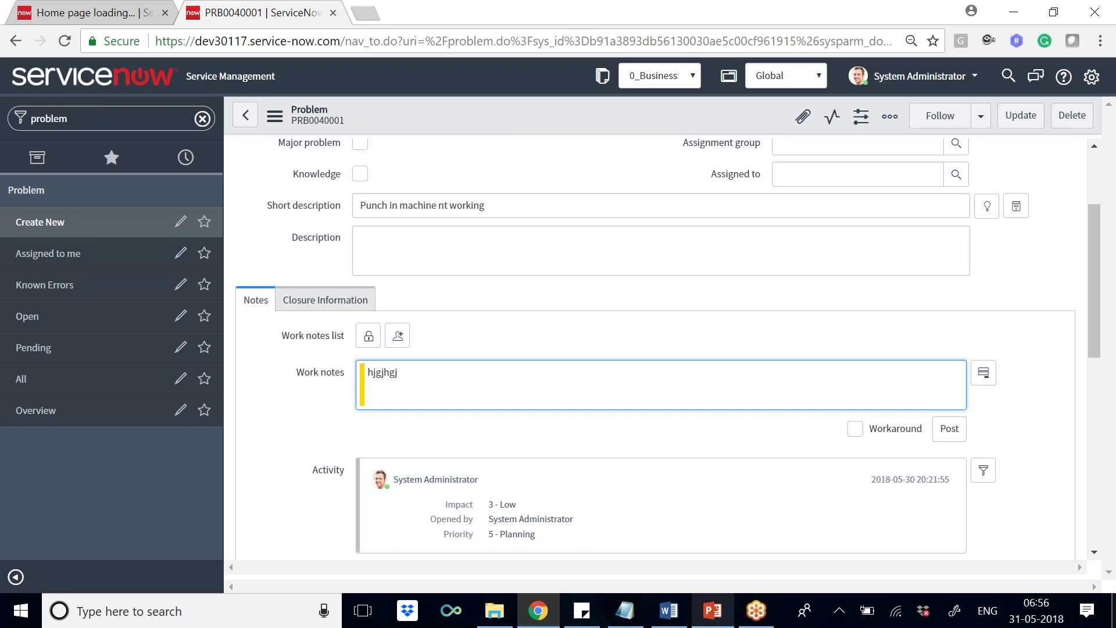
text(j)
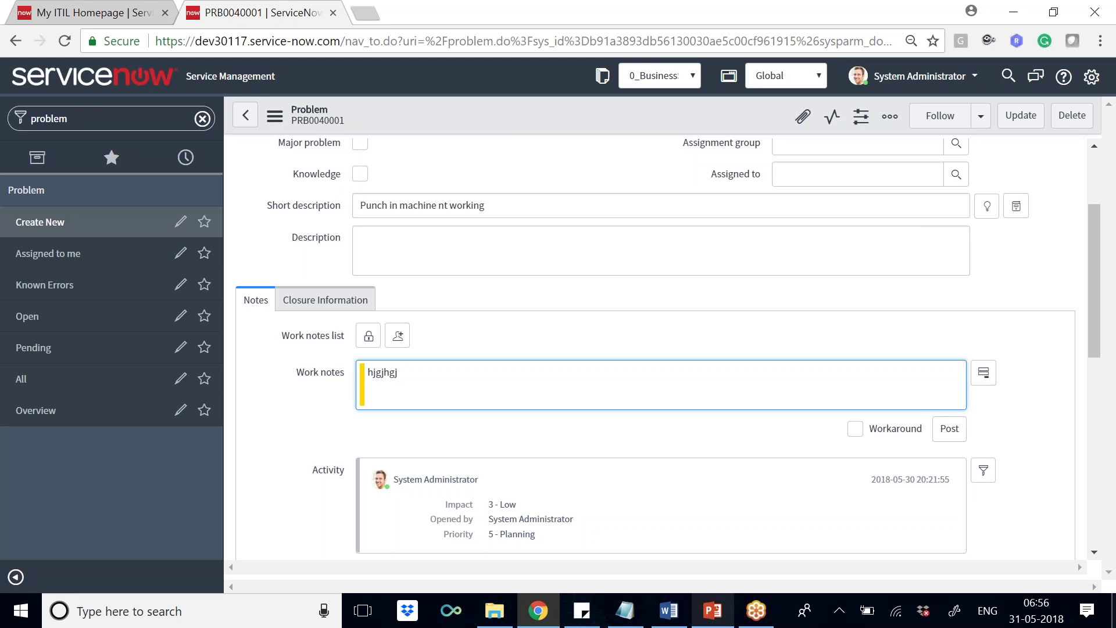
Show the problem's Closure Information section and set the State to Closed/Resolved
click(330, 309)
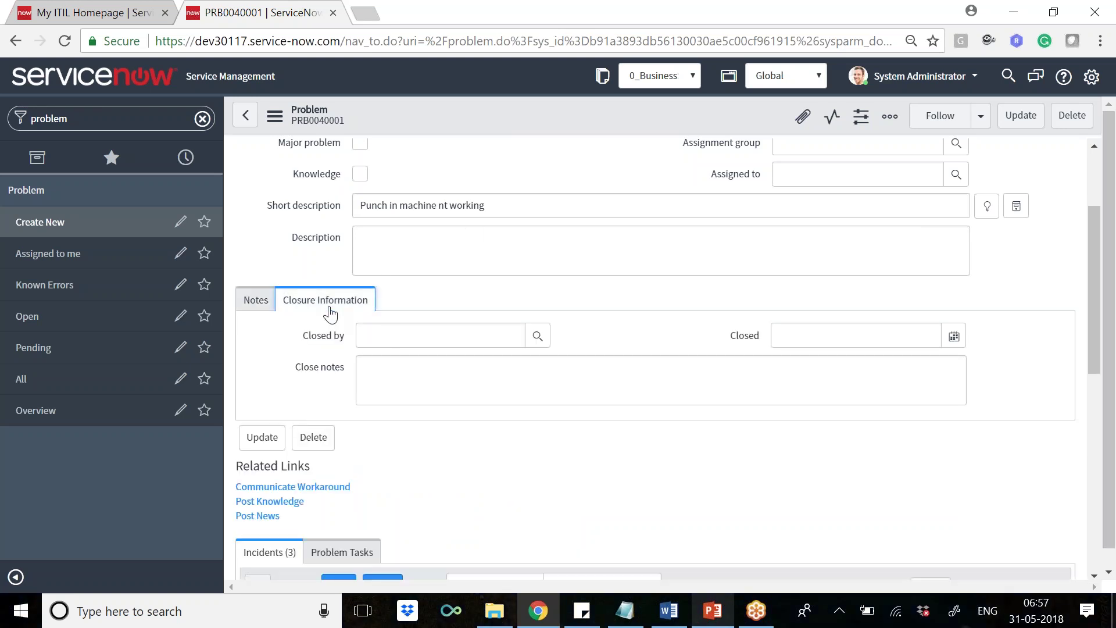
drag(1090, 362, 1075, 267)
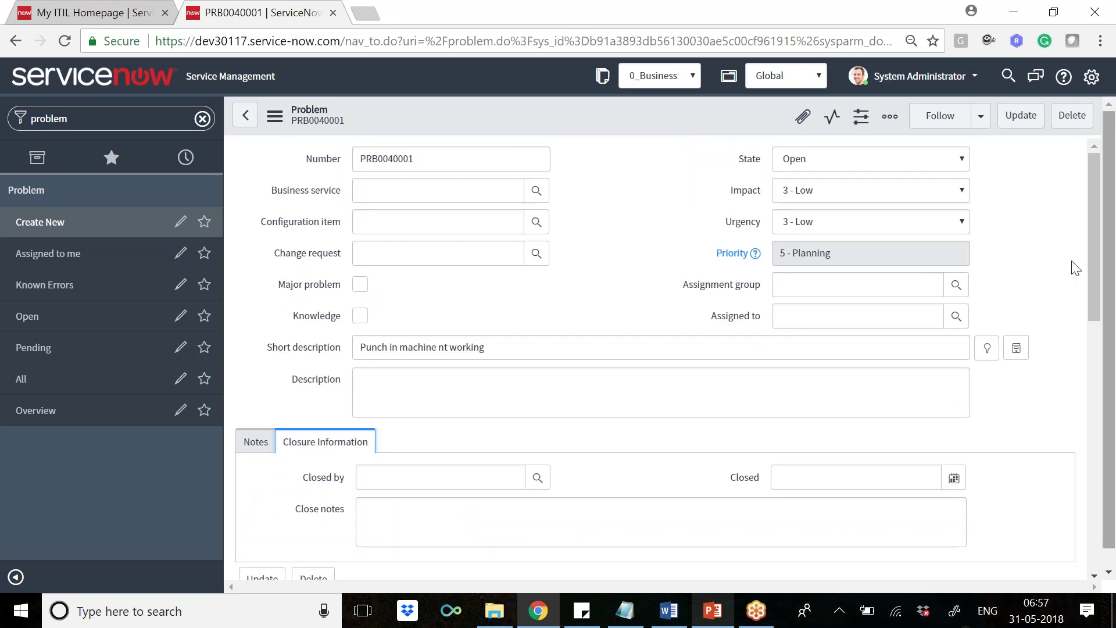
click(835, 163)
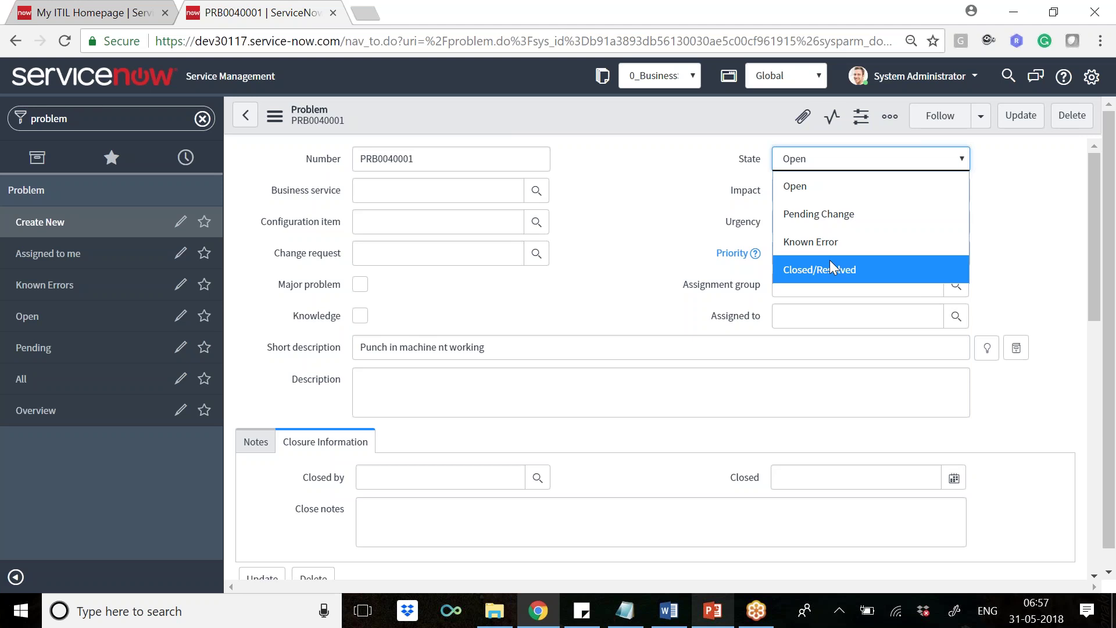
click(828, 265)
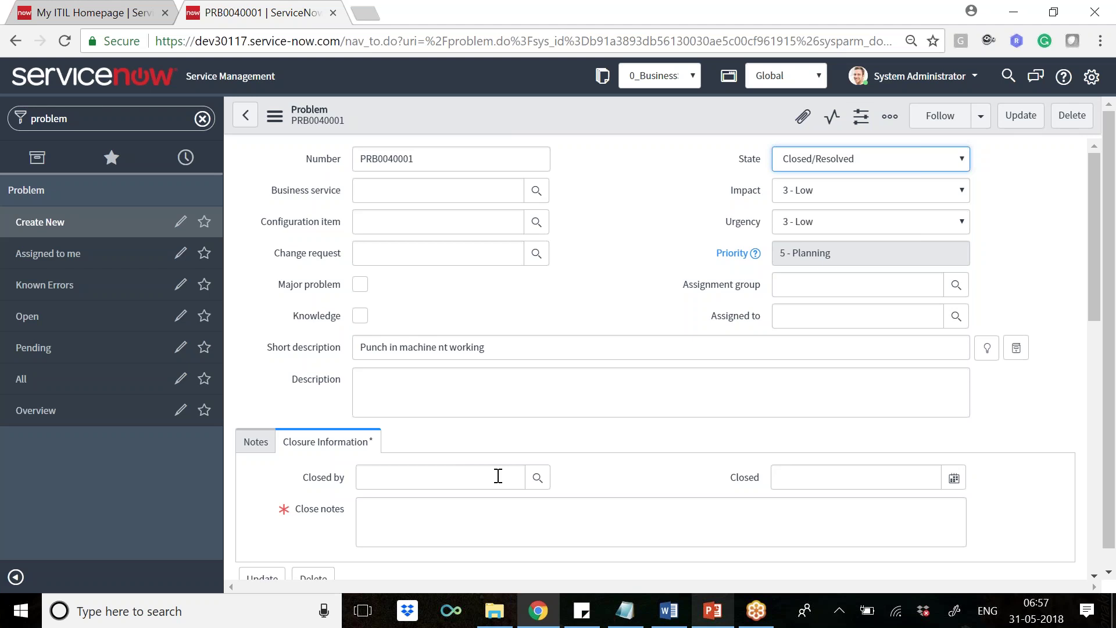
Check whether the dev16385 instance homepage has loaded and return to the PRB0040001 problem record
click(105, 11)
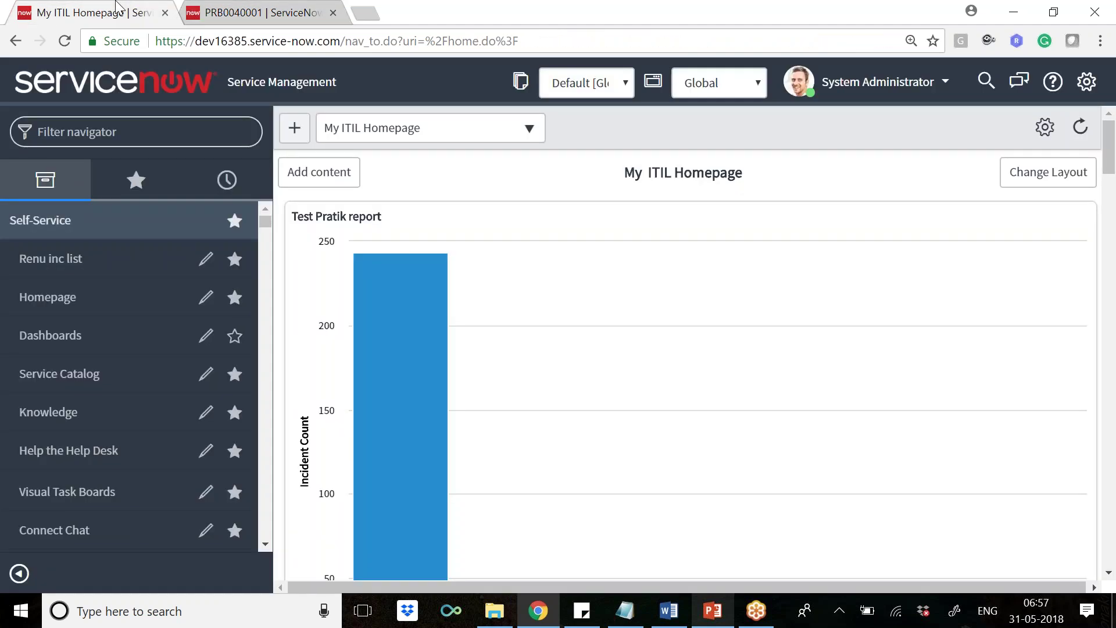
click(243, 8)
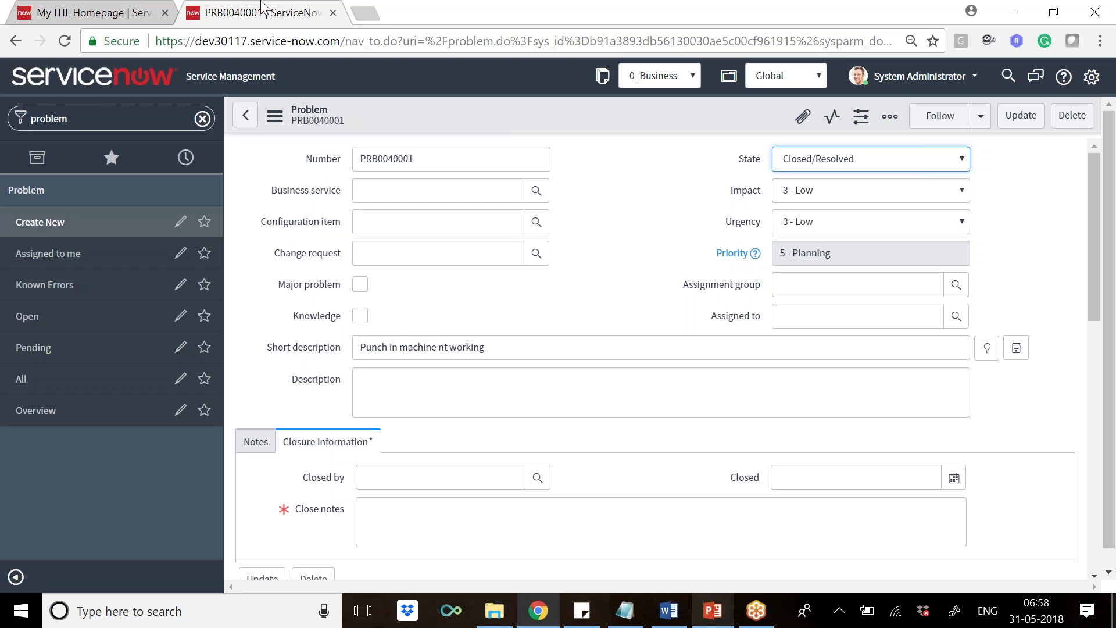
click(885, 27)
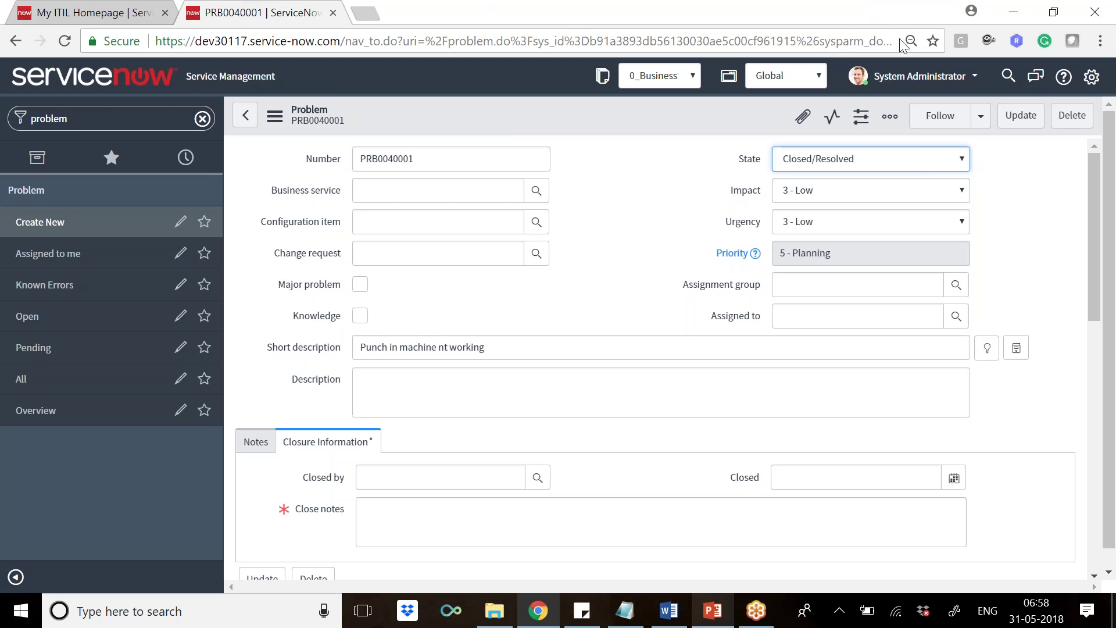